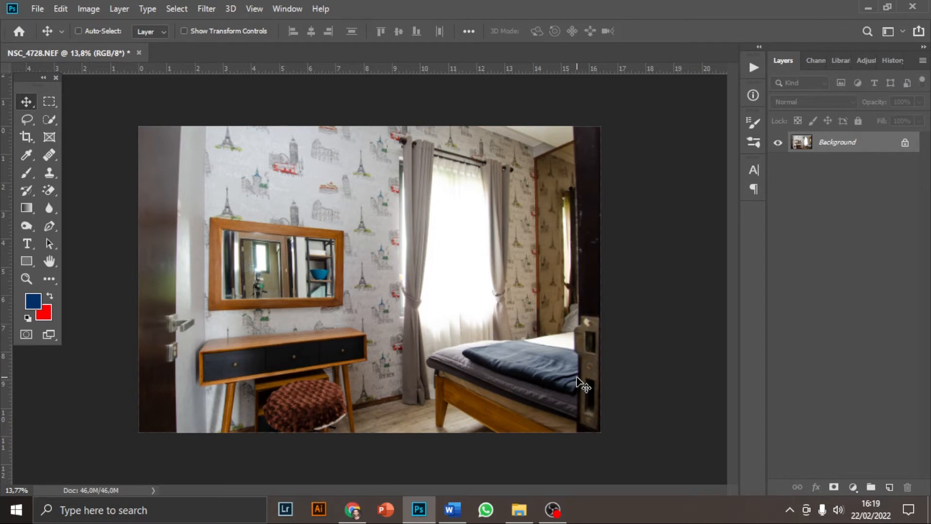
Duplicate the Background layer of the bedroom photo.
key(ctrl+j)
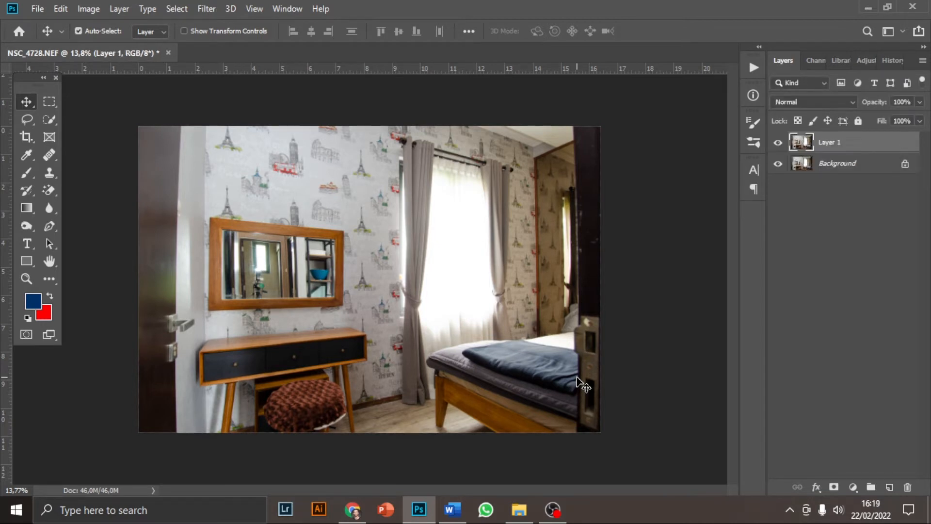
scroll(371, 279, up, 1)
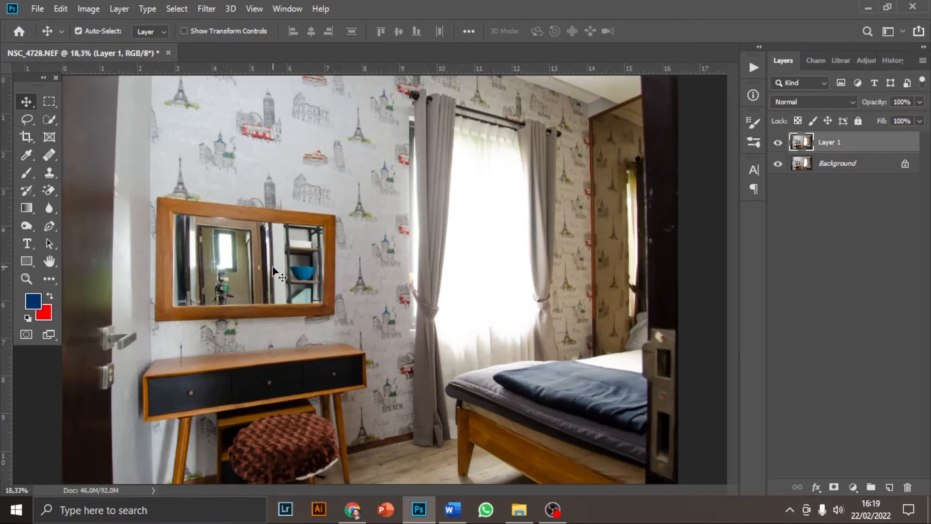
mouse_move(5, 298)
mouse_down()
mouse_move(78, 294)
mouse_move(4, 308)
mouse_up()
scroll(285, 309, down, 1)
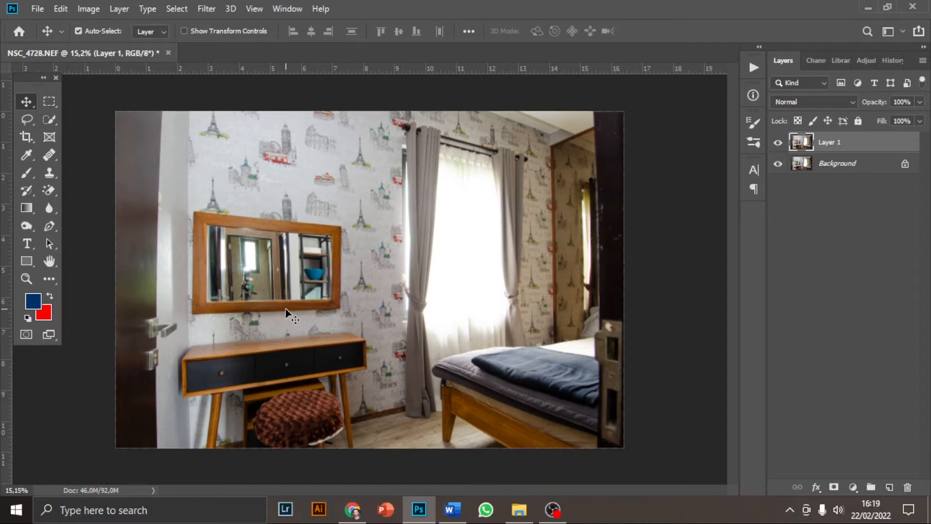
Overlay the grid on the photo to examine the lines around the mirror and desk, and hide it again.
key(ctrl)
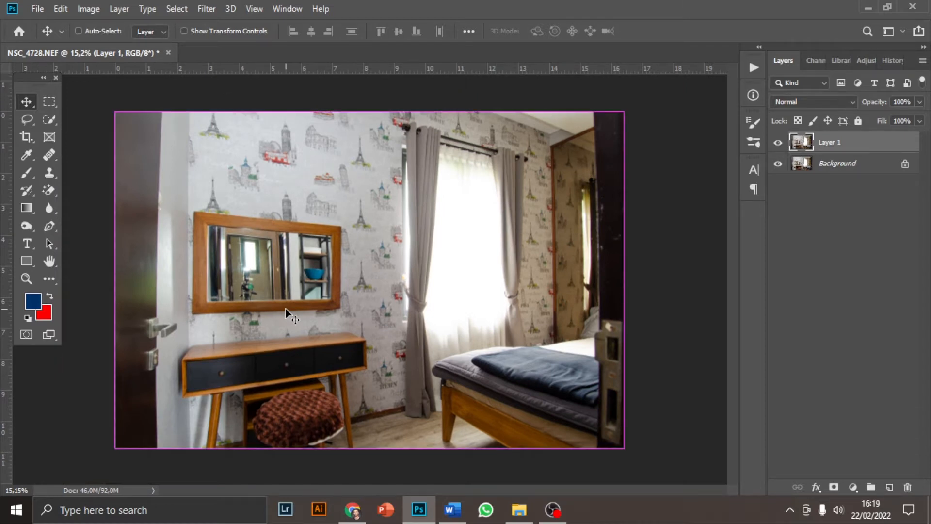
key(ctrl+apostrophe)
scroll(243, 320, up, 2)
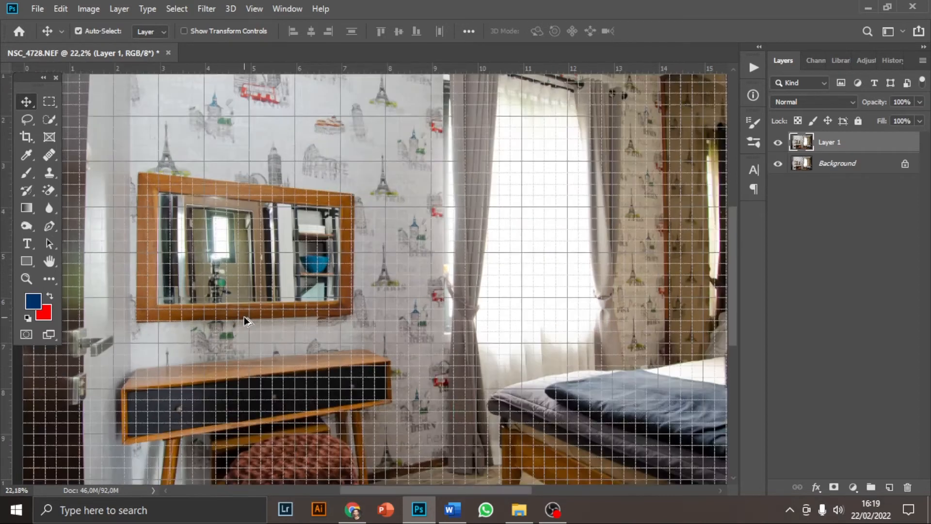
scroll(235, 318, down, 2)
scroll(204, 297, up, 3)
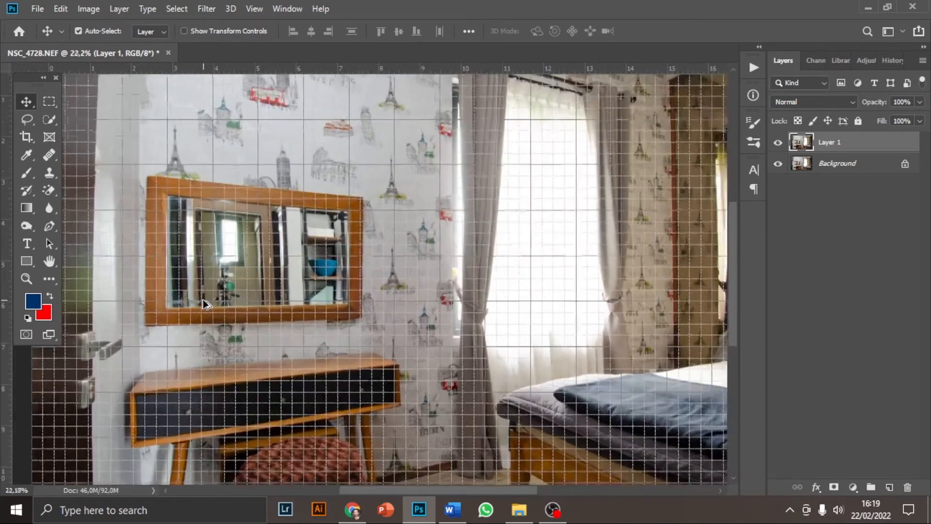
scroll(206, 301, down, 1)
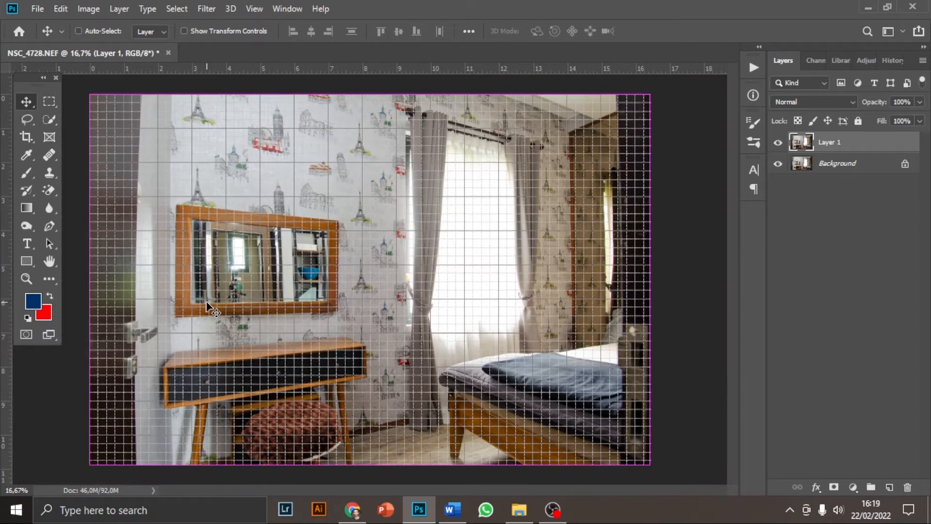
key(ctrl+apostrophe)
Place vertical guides at both side edges of the photo, along both dark door edges, and at the wall corner beside the window.
drag(6, 306, 90, 308)
drag(6, 328, 650, 332)
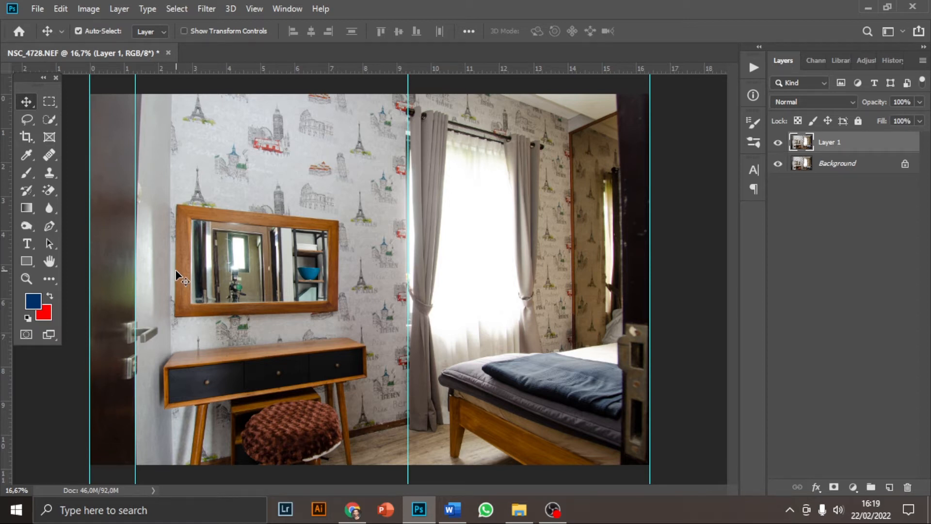
drag(4, 312, 624, 288)
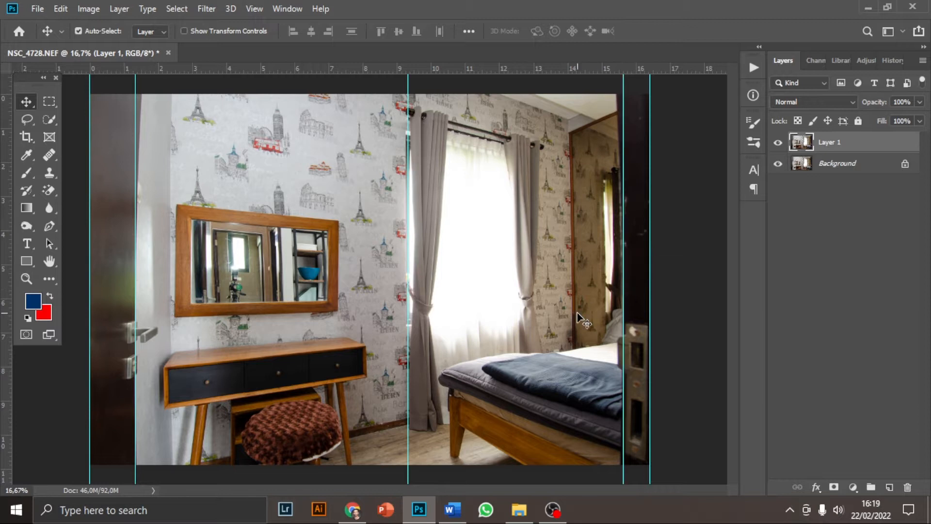
scroll(584, 320, up, 3)
scroll(459, 269, down, 3)
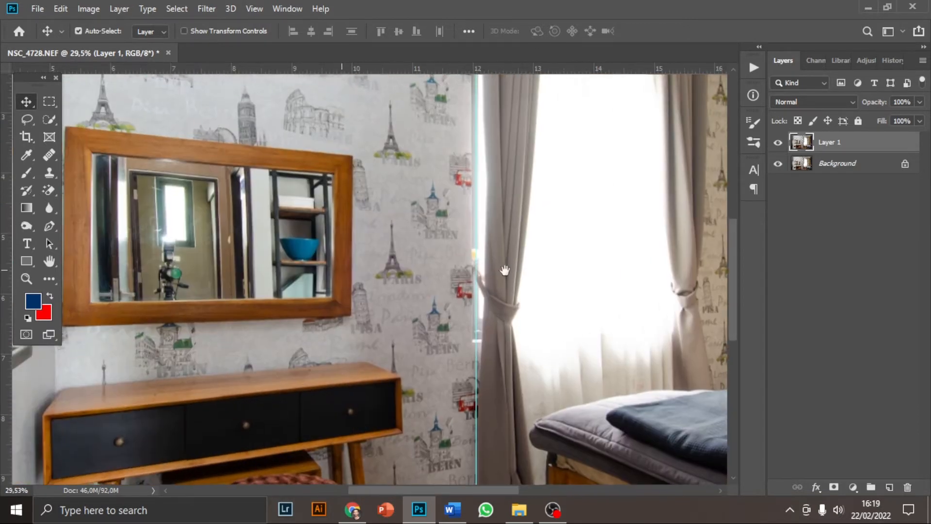
scroll(402, 284, down, 1)
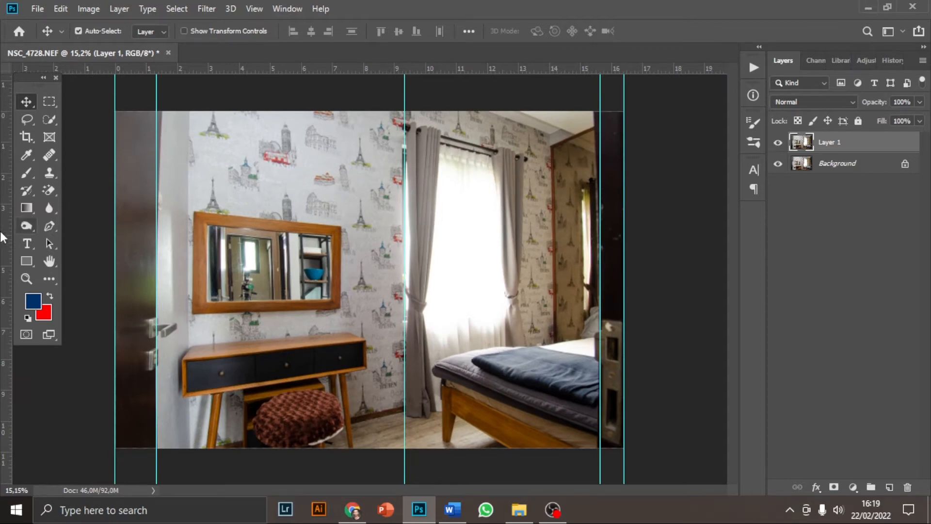
Add a vertical guide along the wardrobe's edge beside the wallpapered wall behind the bed.
drag(6, 245, 555, 243)
scroll(555, 243, up, 5)
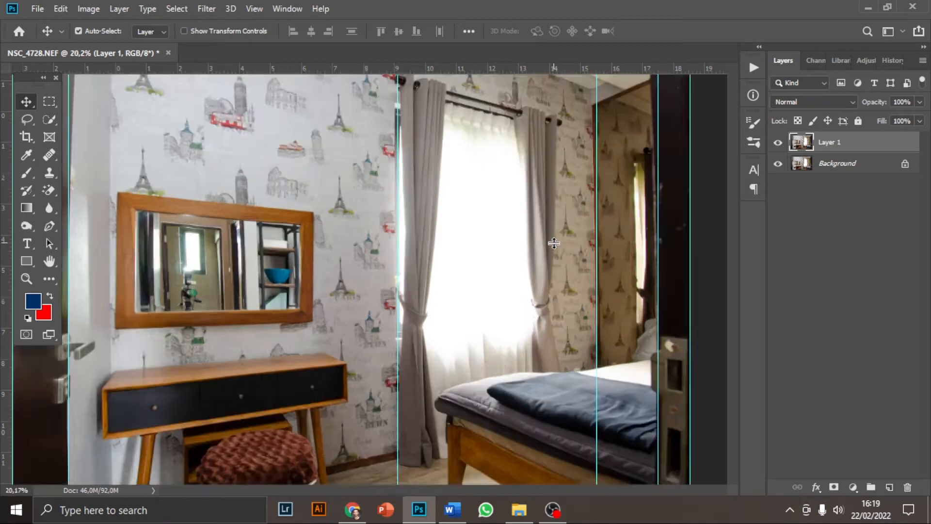
scroll(492, 285, down, 3)
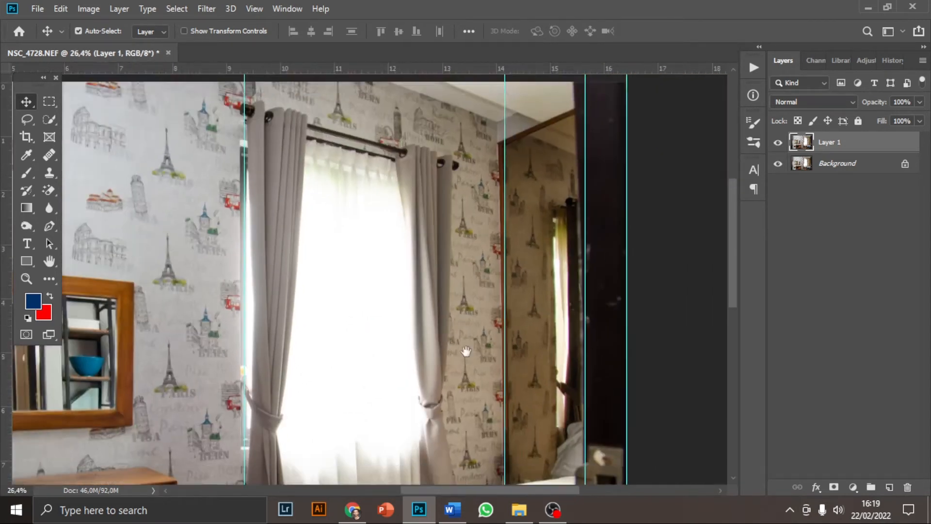
scroll(473, 291, up, 4)
drag(493, 301, 495, 301)
scroll(410, 293, down, 4)
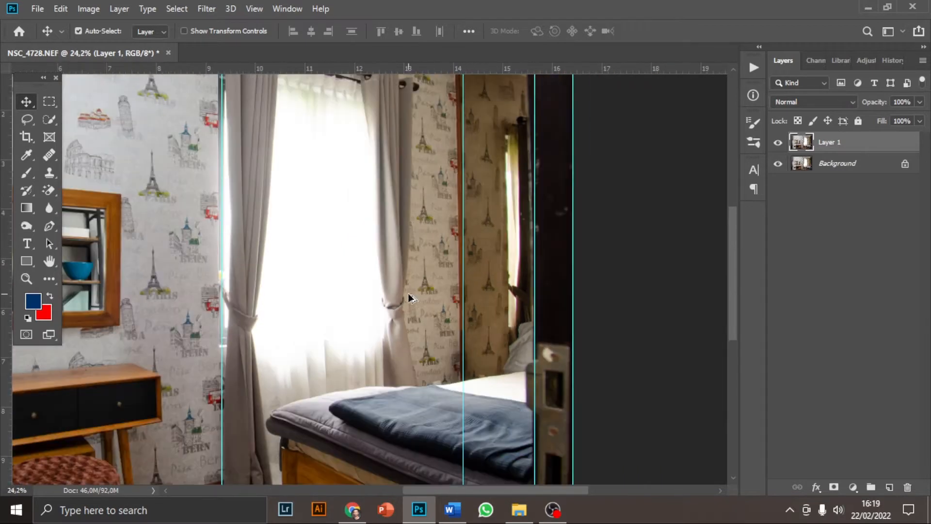
Add a vertical guide where the wallpapered wall meets the white door surface, just beside the mirror.
drag(5, 238, 152, 237)
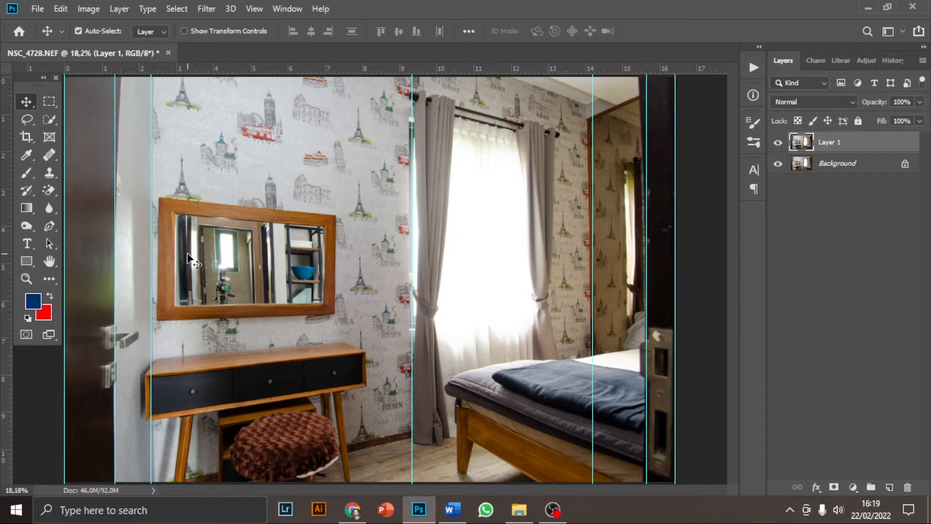
scroll(191, 260, up, 4)
drag(191, 260, 329, 286)
scroll(332, 215, down, 5)
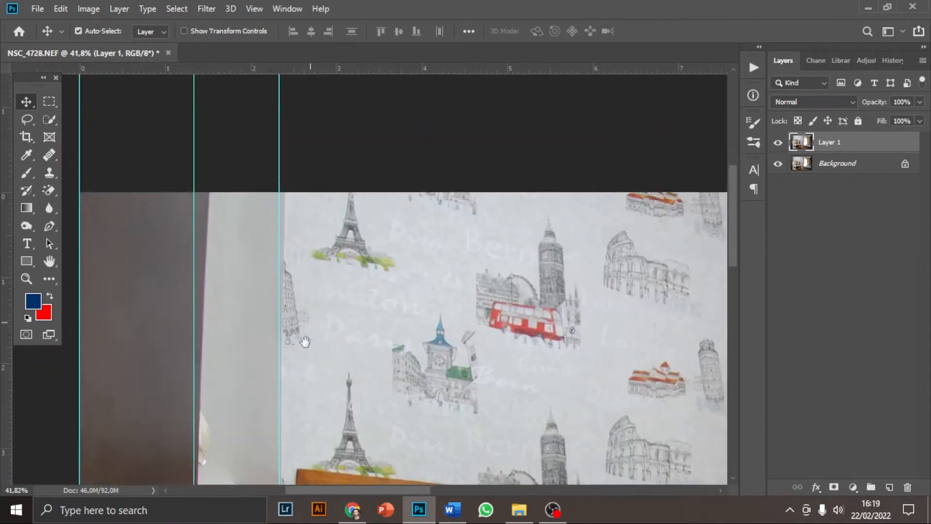
scroll(348, 268, down, 4)
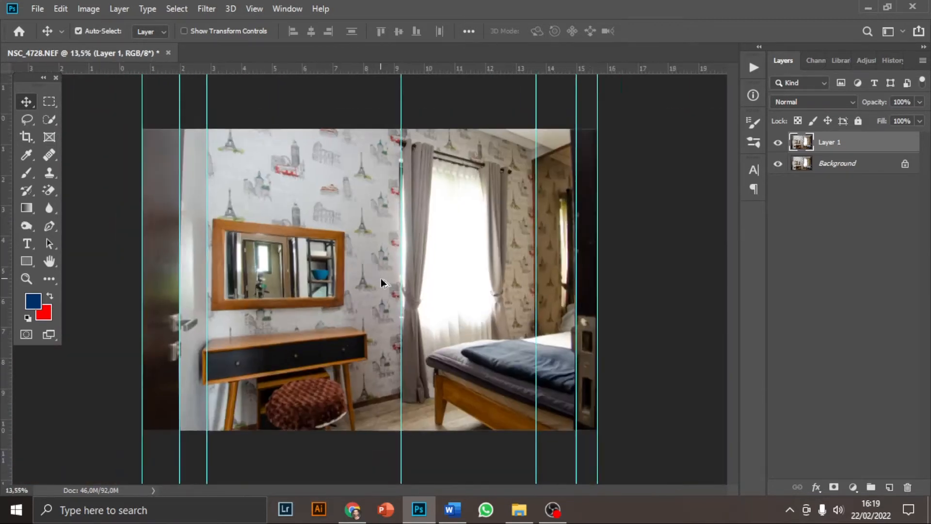
Add a horizontal guide just above the top of the wooden mirror frame.
drag(354, 69, 348, 238)
scroll(348, 238, up, 4)
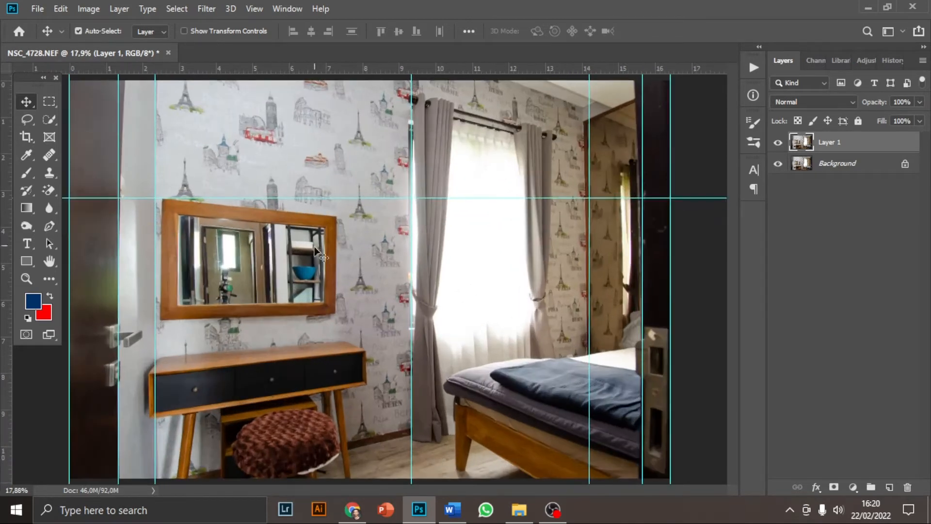
scroll(322, 286, down, 1)
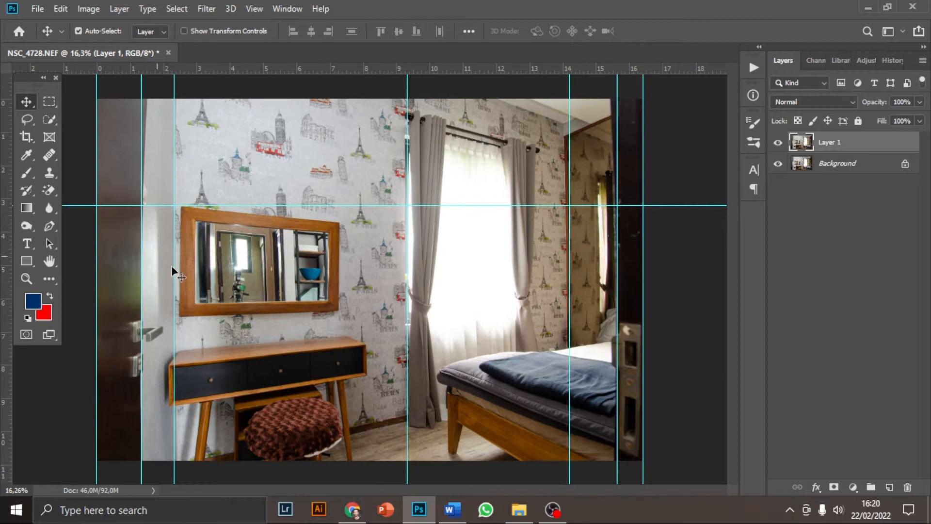
Switch to the full-screen view with the menu bar and examine the mirror, desk and walls against the guides.
key(f)
key(f)
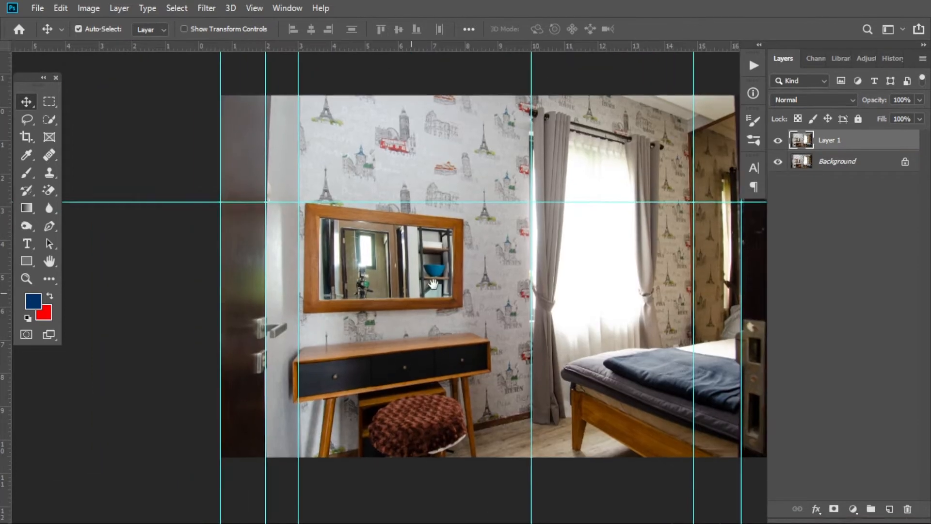
scroll(386, 290, down, 2)
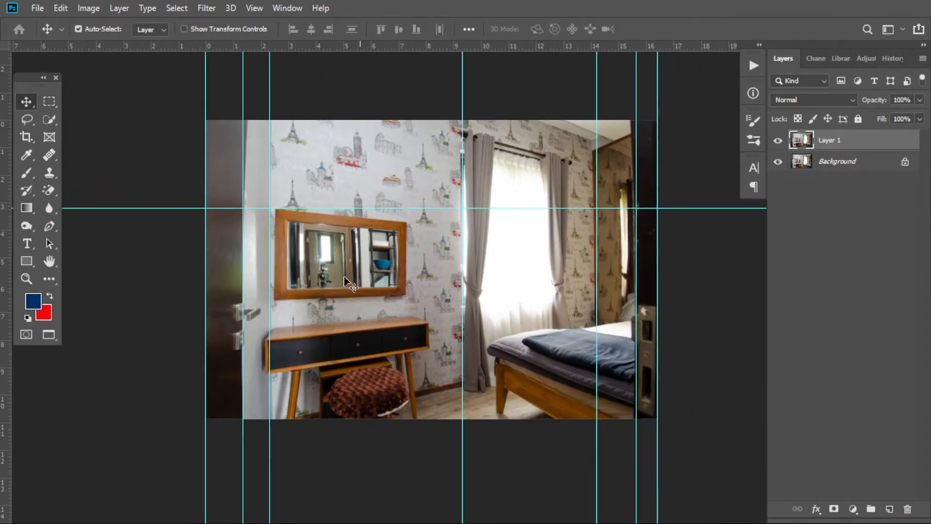
drag(407, 268, 358, 296)
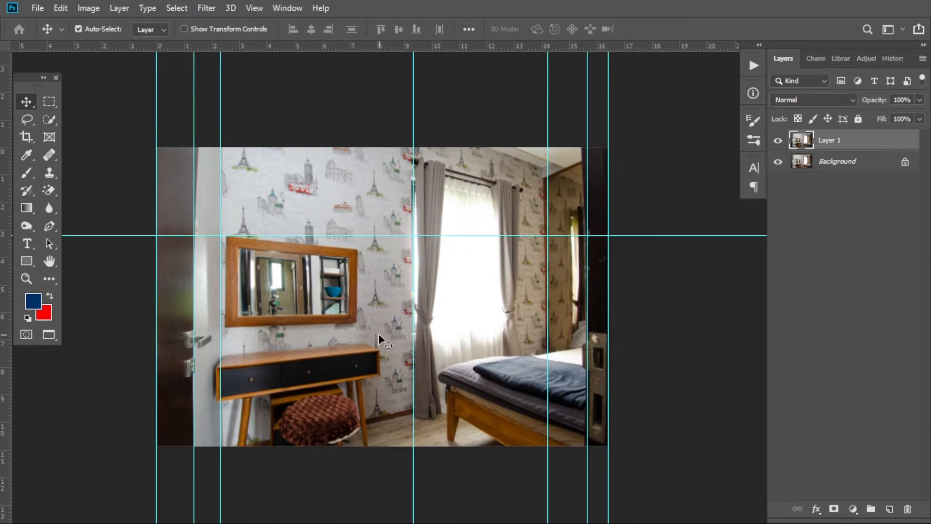
scroll(379, 334, up, 1)
scroll(410, 337, left, 2)
scroll(409, 333, up, 3)
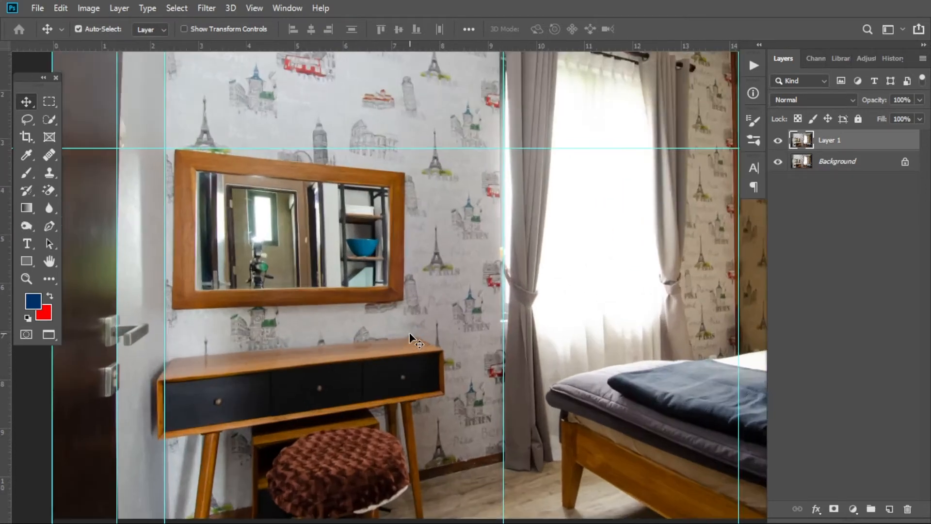
drag(354, 398, 407, 315)
scroll(409, 320, up, 2)
scroll(408, 319, down, 3)
scroll(410, 324, down, 1)
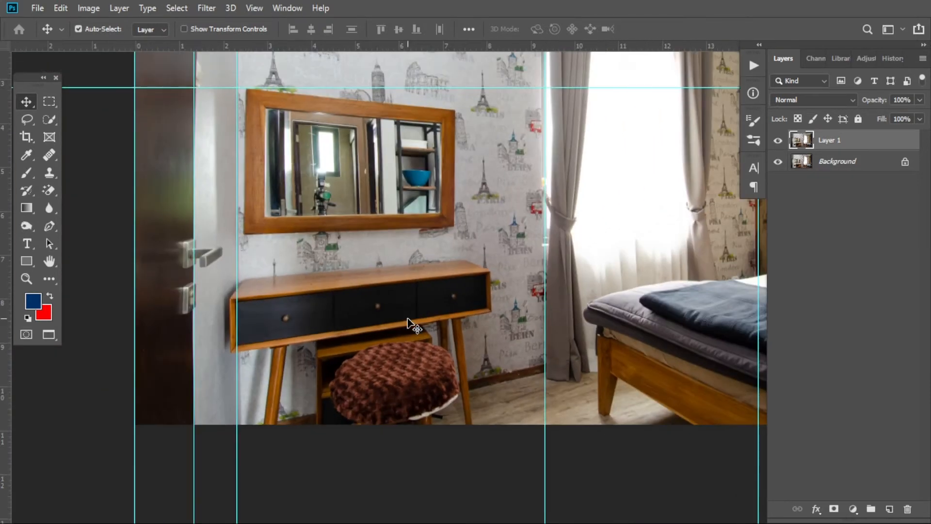
scroll(407, 318, down, 2)
drag(411, 313, 356, 356)
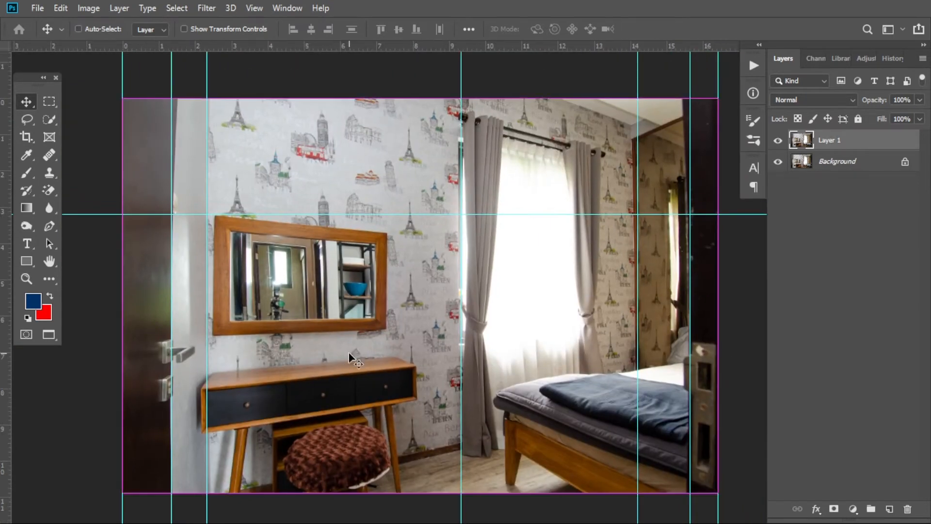
Distort Layer 1 by pulling its two upper corners slightly outward to straighten the verticals, and apply the transform.
key(ctrl+t)
right_click(412, 276)
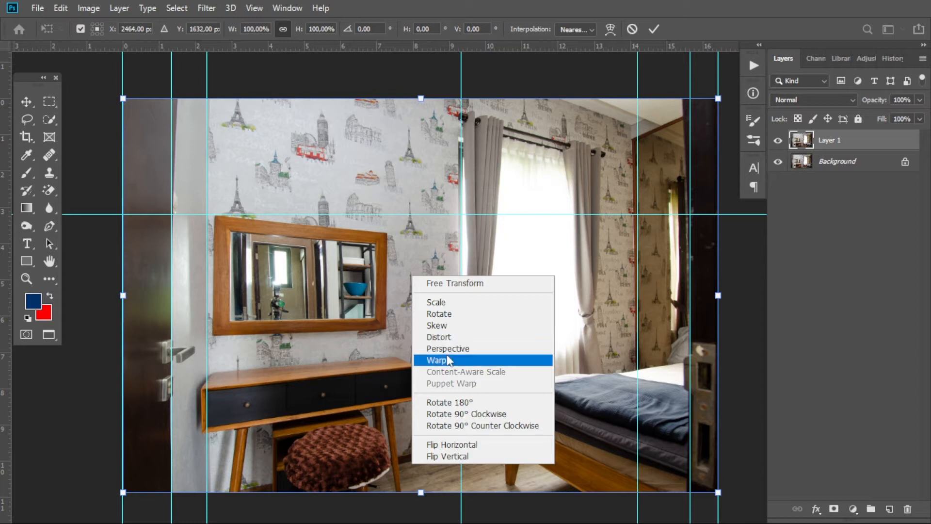
key(Up)
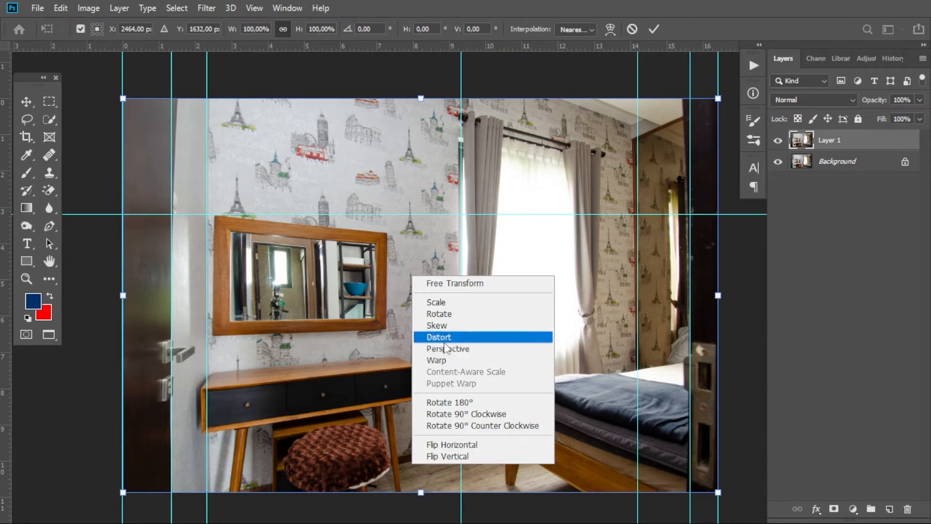
click(439, 337)
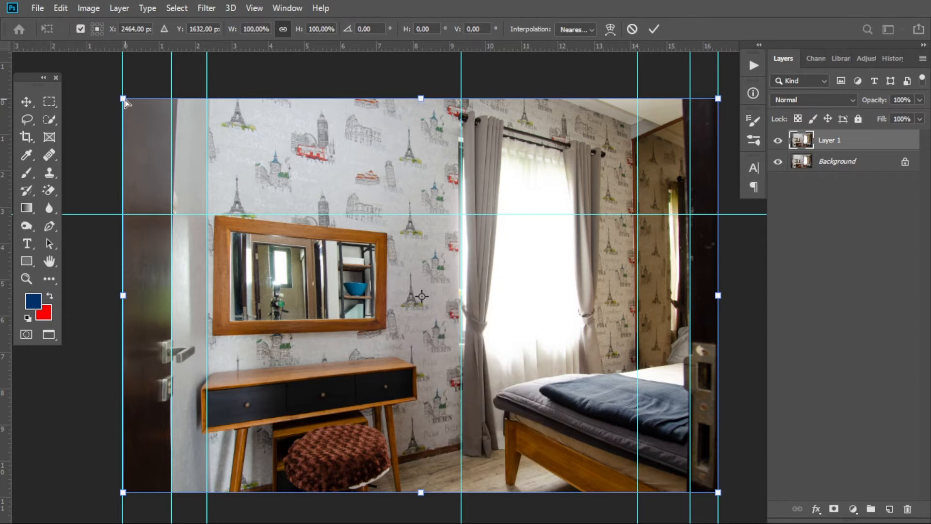
drag(123, 100, 119, 101)
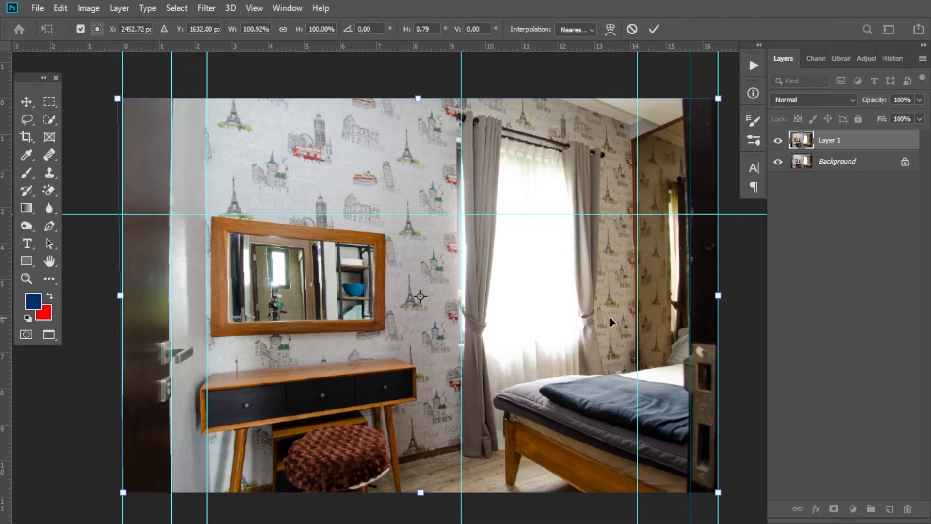
drag(718, 98, 723, 97)
key(Return)
drag(507, 215, 493, 194)
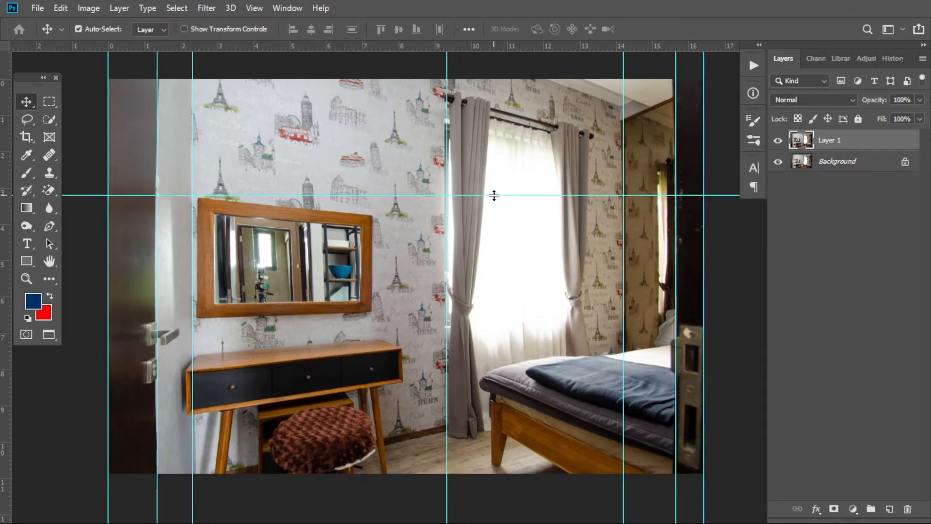
Compare the photo with and without the guides, and leave the guides hidden.
key(ctrl)
key(ctrl+semicolon)
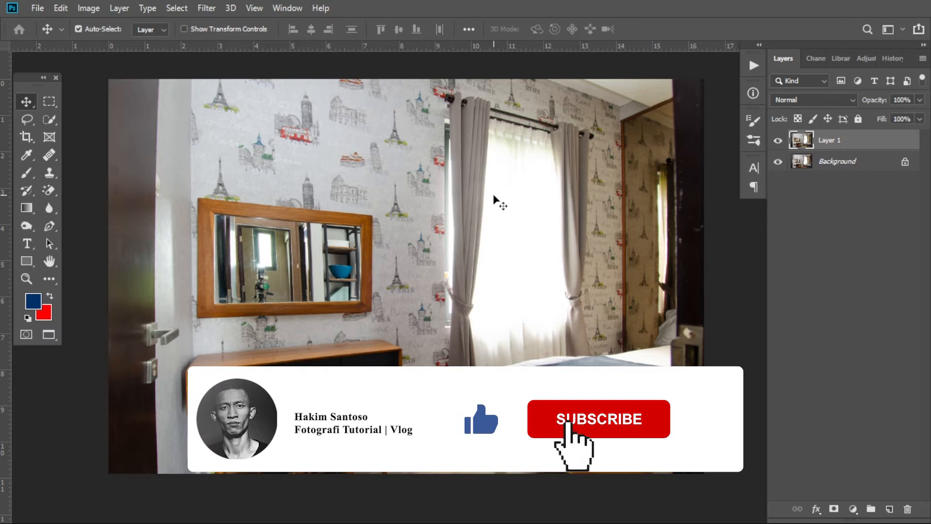
key(ctrl+semicolon)
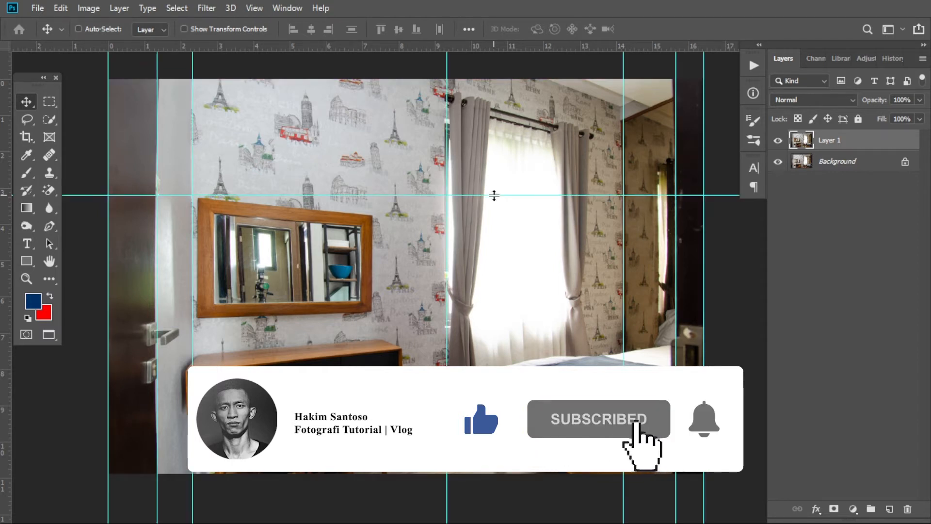
key(ctrl+semicolon)
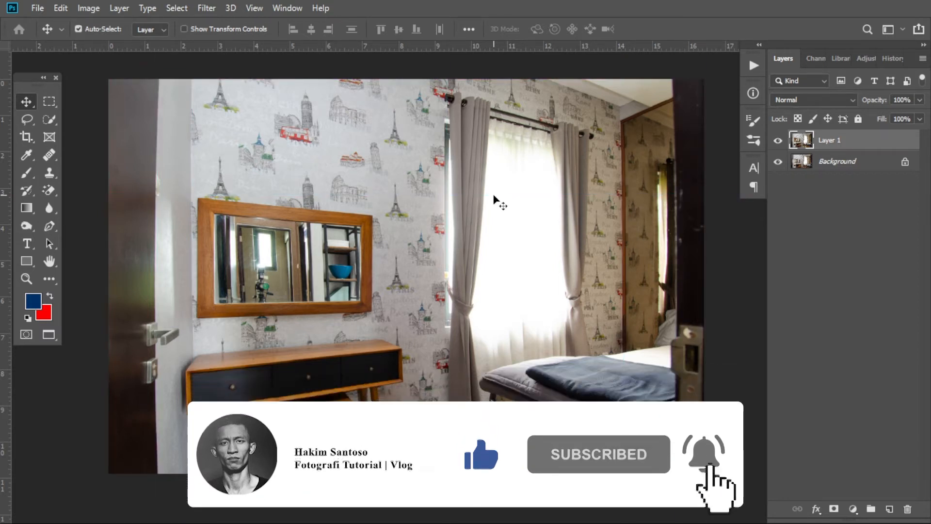
Compare the distorted photo with the original by toggling Layer 1's visibility, looking closely at the door and mirror area.
click(779, 140)
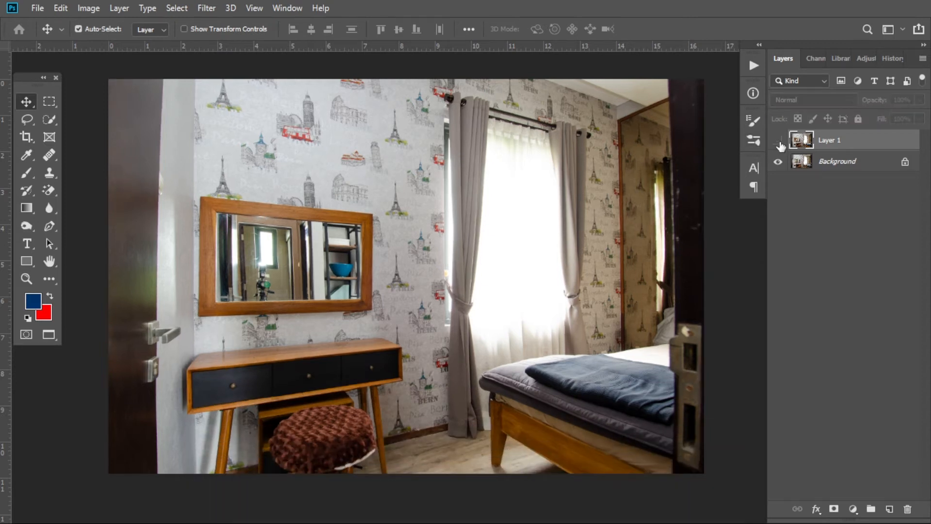
click(778, 141)
scroll(530, 193, up, 3)
drag(353, 218, 706, 359)
click(776, 142)
click(777, 141)
scroll(424, 221, down, 1)
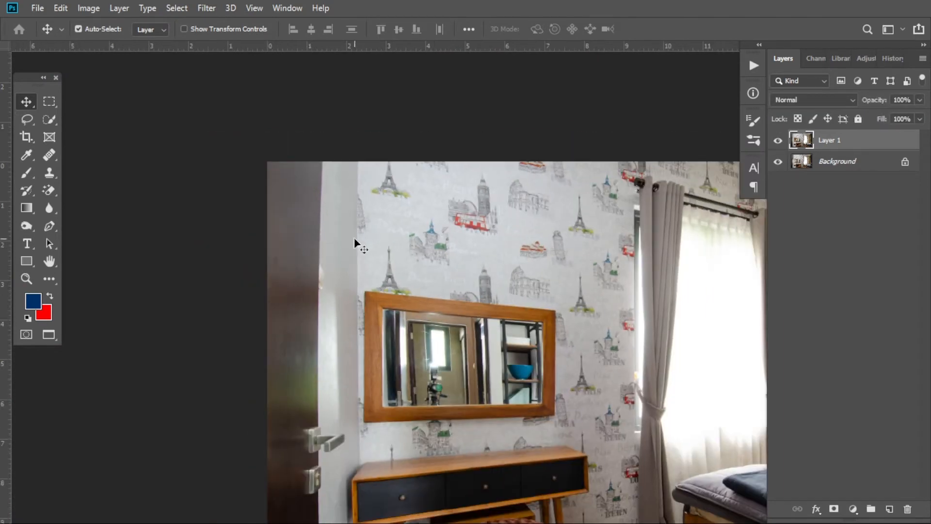
Show the guides again and start a Warp transform on Layer 1.
key(ctrl+;)
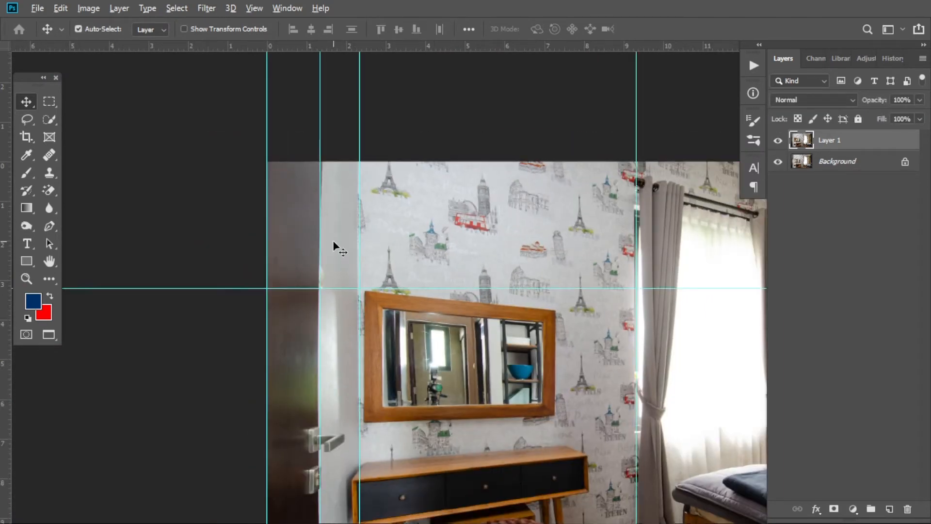
scroll(332, 240, up, 3)
drag(327, 309, 291, 216)
scroll(353, 266, down, 3)
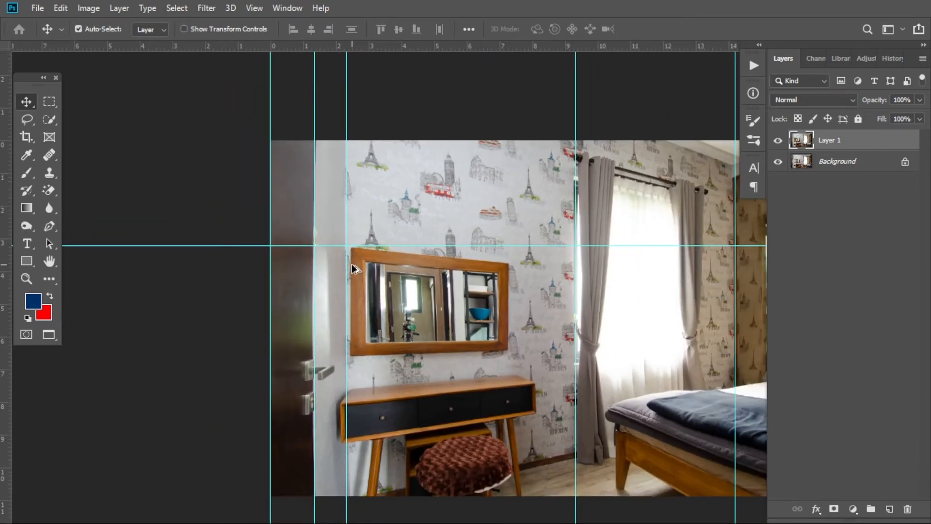
right_click(477, 290)
click(477, 180)
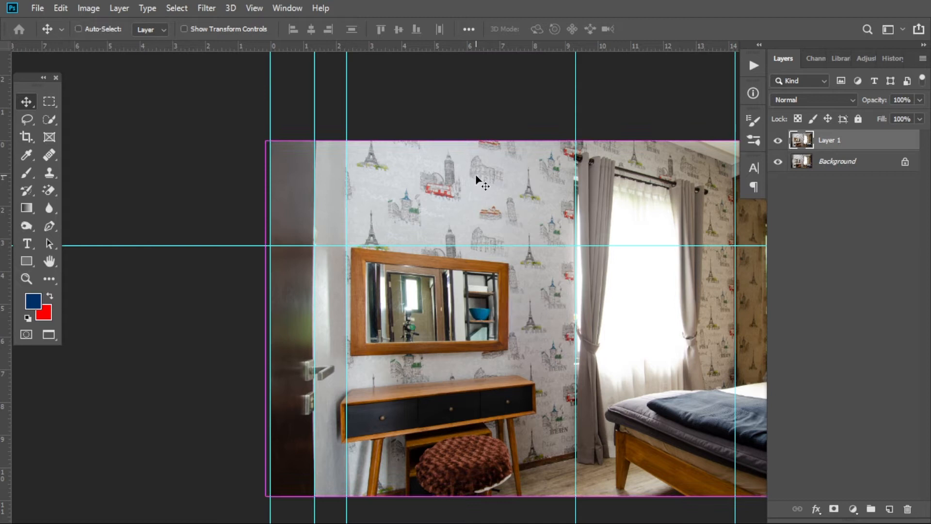
key(ctrl+t)
right_click(473, 179)
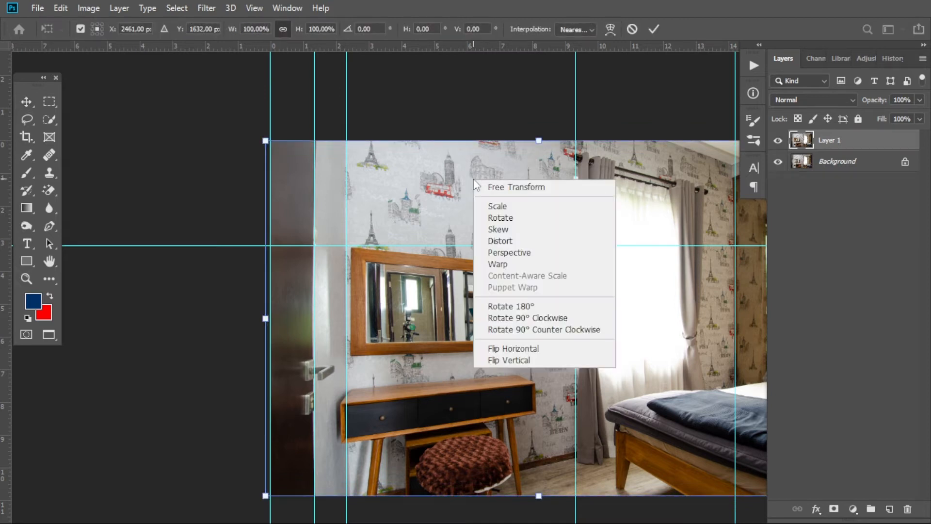
click(523, 264)
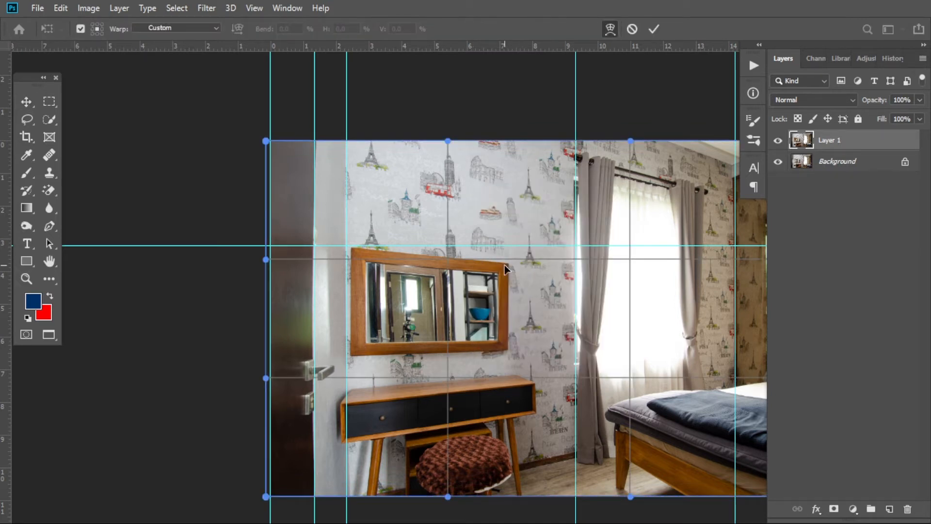
right_click(500, 267)
click(534, 351)
Warp the upper part of the door and adjoining wall onto the vertical guides, pulling the layer's upper-left corner slightly outward.
scroll(403, 229, up, 3)
drag(289, 357, 412, 186)
scroll(369, 289, down, 1)
scroll(366, 289, down, 1)
key(alt+space)
key(Escape)
drag(342, 186, 313, 317)
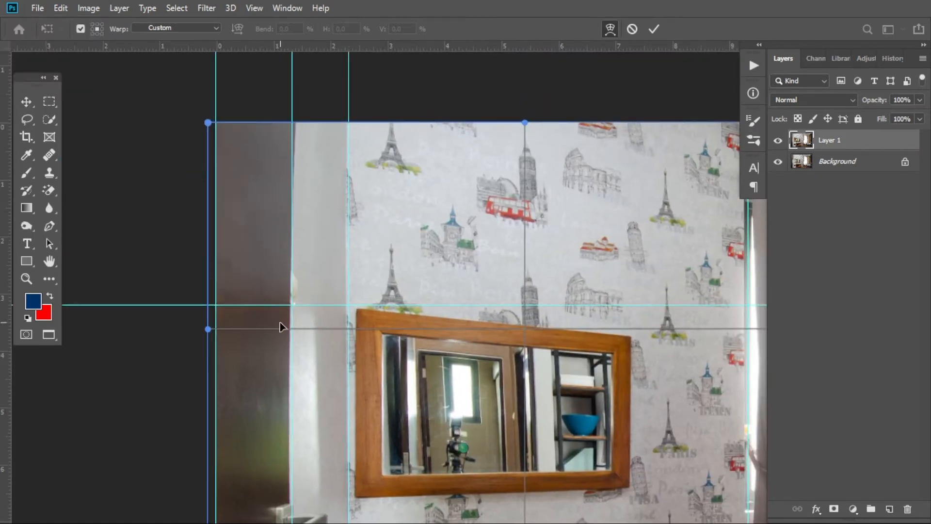
scroll(315, 354, up, 2)
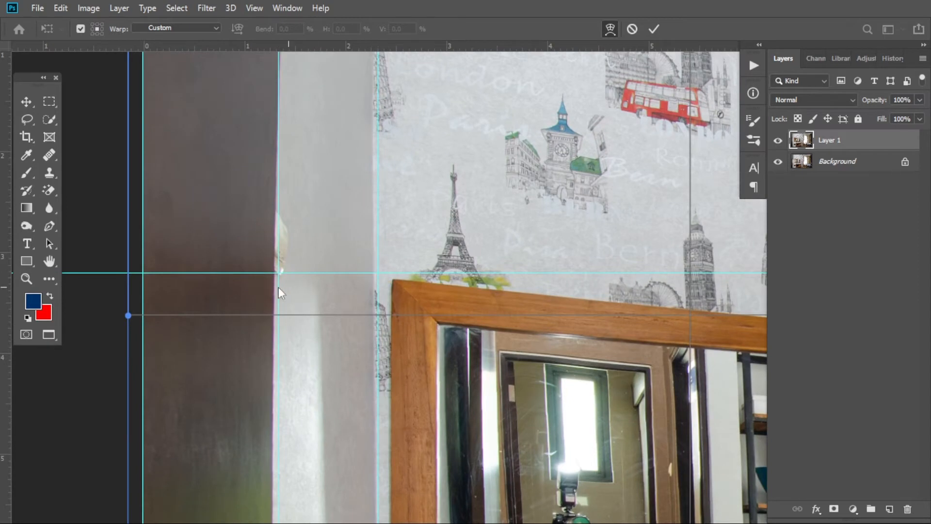
drag(379, 269, 383, 268)
mouse_move(310, 204)
mouse_down()
mouse_move(293, 312)
mouse_move(293, 405)
mouse_move(294, 254)
mouse_up()
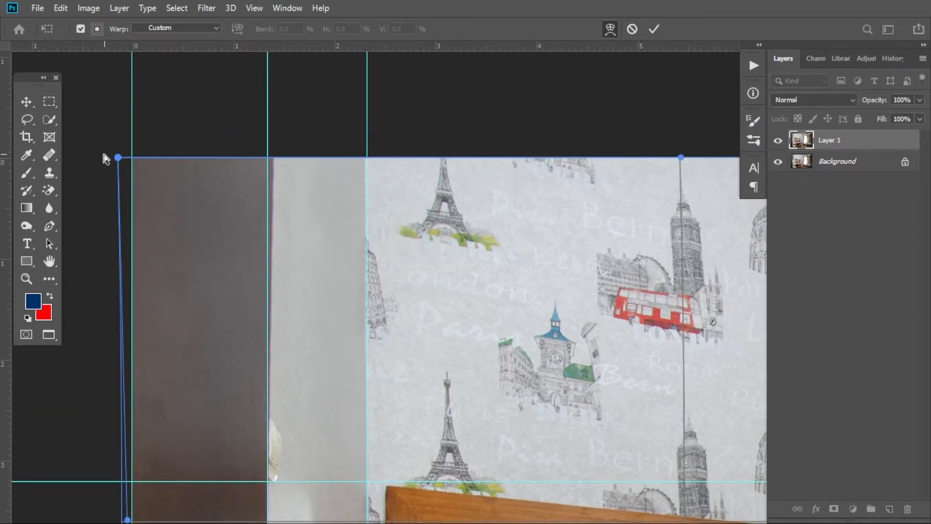
drag(118, 158, 110, 154)
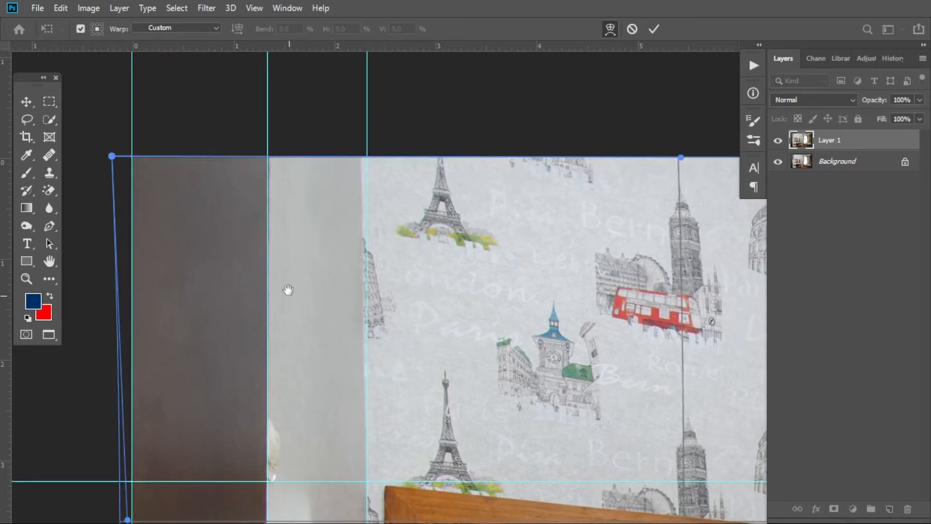
Warp the wall edge beside the desk and nudge the layer's lower-left corner slightly to align the lower door area with the guides.
scroll(284, 286, down, 5)
drag(293, 169, 323, 50)
drag(311, 227, 307, 82)
drag(306, 356, 306, 324)
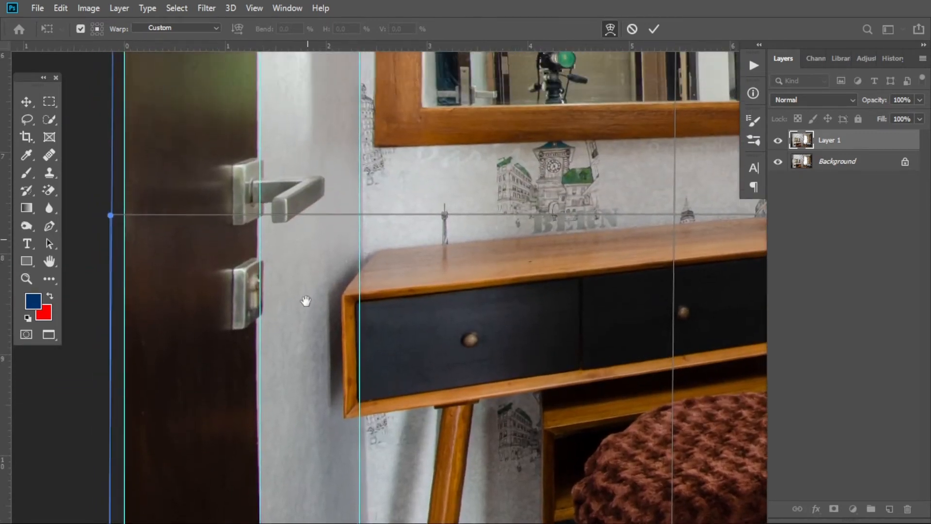
drag(358, 239, 363, 239)
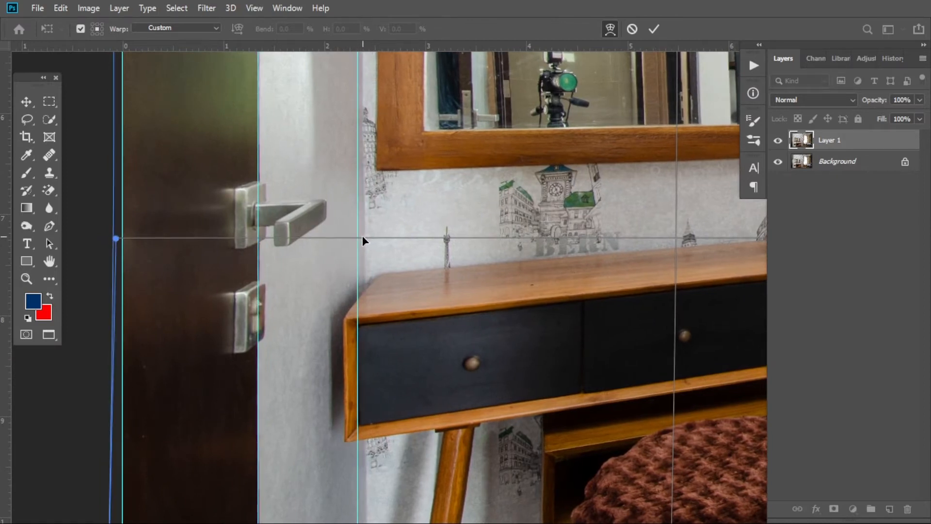
drag(339, 322, 354, 191)
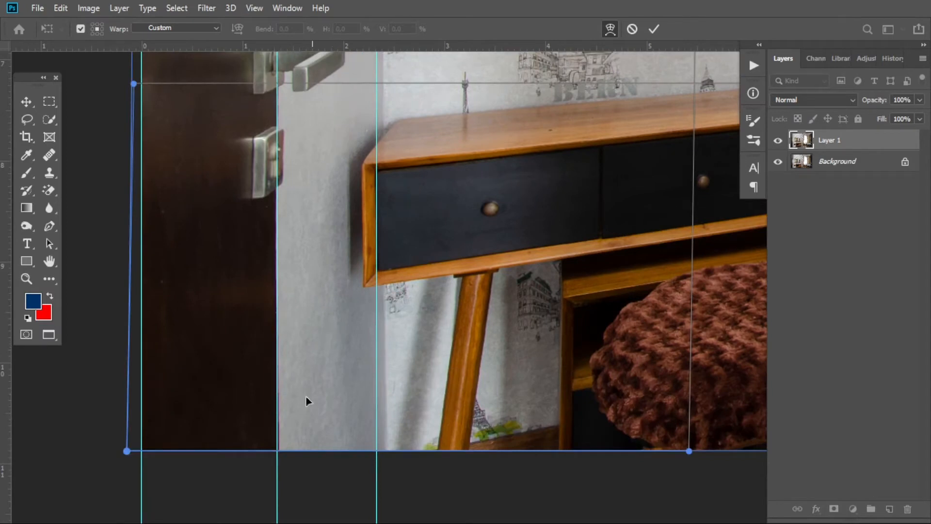
drag(129, 451, 133, 444)
Examine the mirror, desk and wall against the guides for remaining distortion.
drag(446, 284, 368, 422)
drag(385, 262, 389, 410)
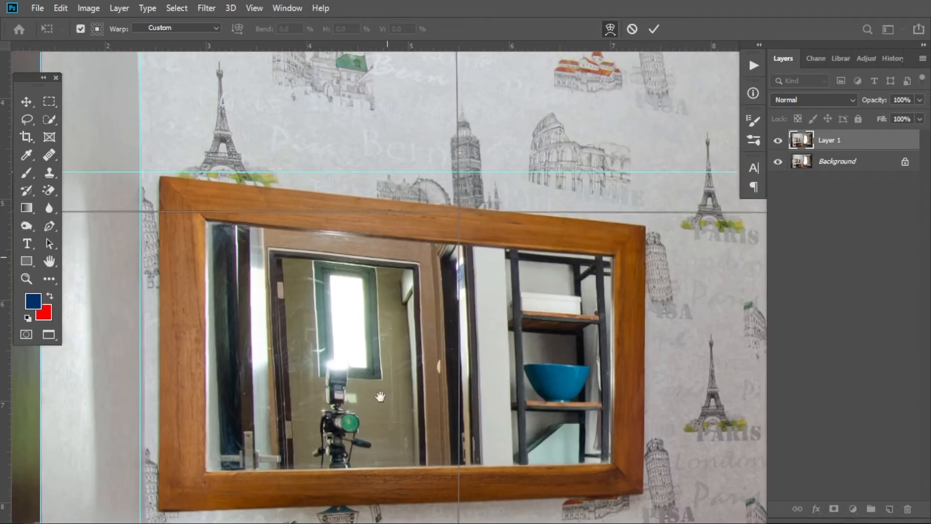
drag(241, 289, 386, 249)
drag(437, 315, 403, 373)
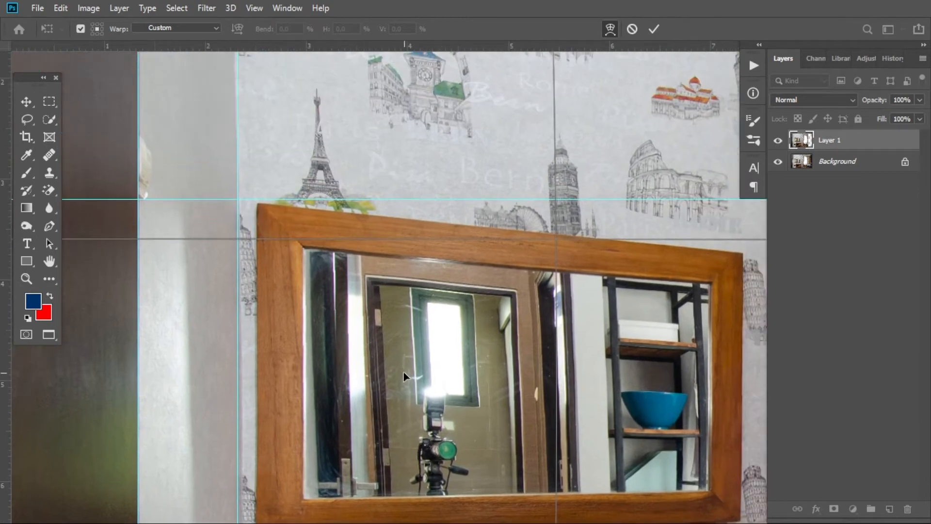
scroll(403, 371, down, 4)
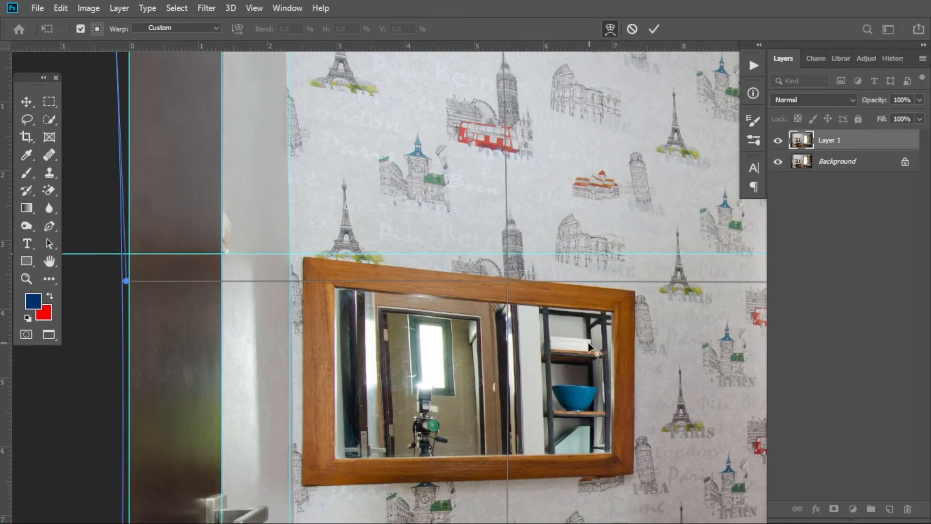
scroll(597, 349, down, 2)
drag(590, 345, 553, 308)
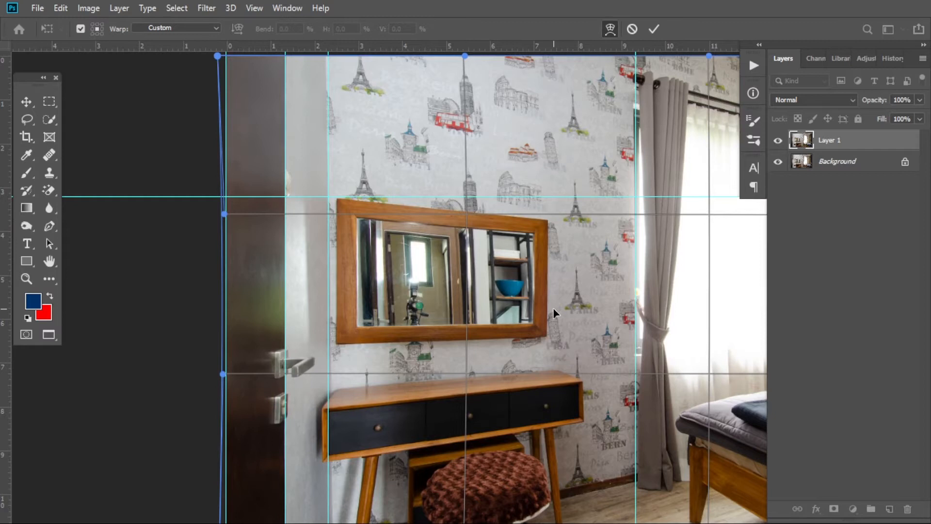
drag(501, 370, 495, 262)
scroll(495, 262, down, 2)
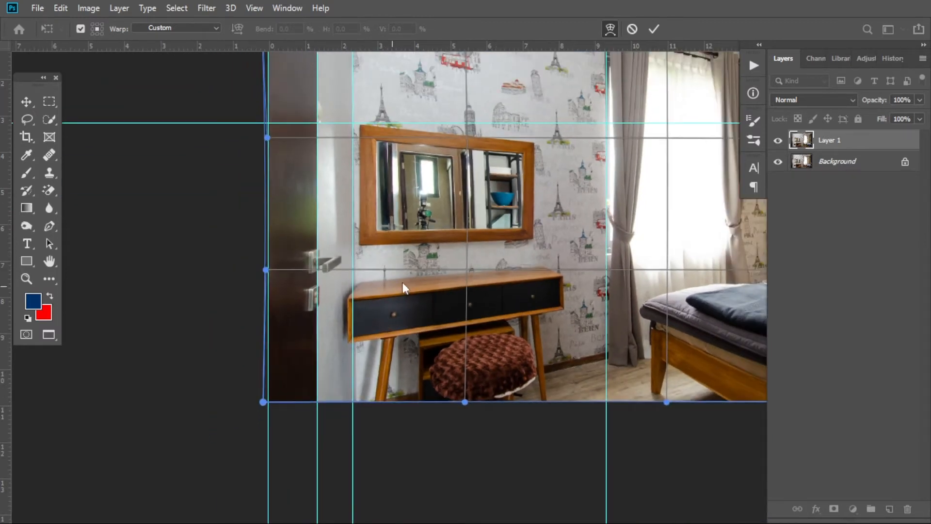
Warp the upper part of the dark door frame beyond the window outward and pull its outer edge handle slightly inward to follow the guides.
scroll(493, 313, down, 3)
drag(620, 295, 469, 366)
scroll(469, 366, up, 8)
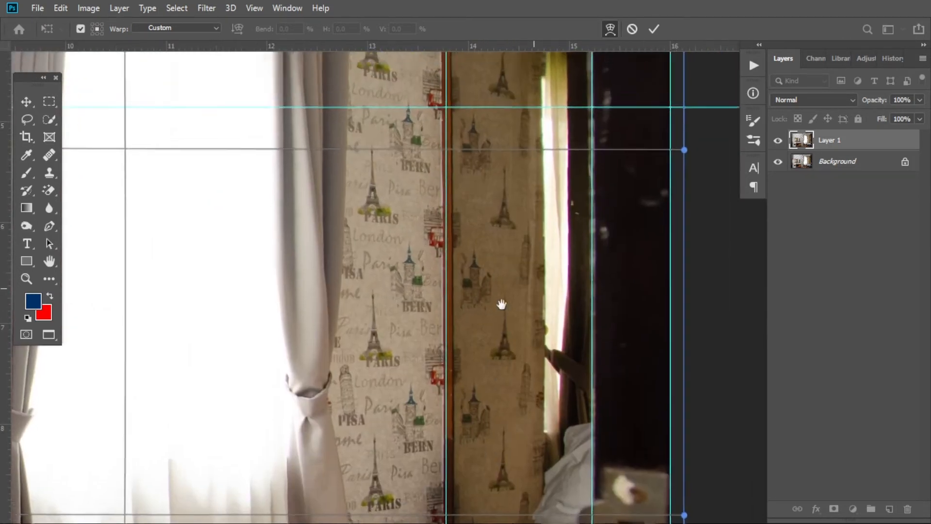
drag(501, 305, 469, 382)
drag(474, 314, 471, 330)
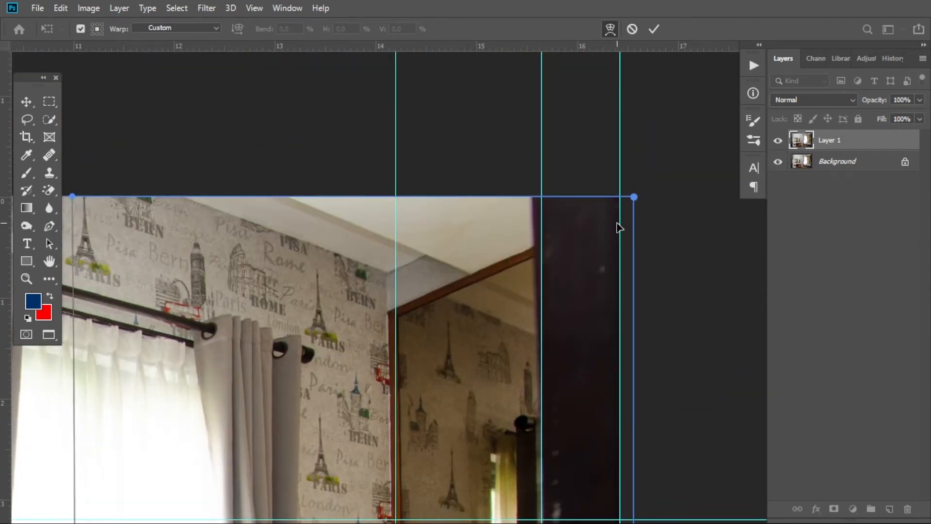
scroll(586, 220, left, 2)
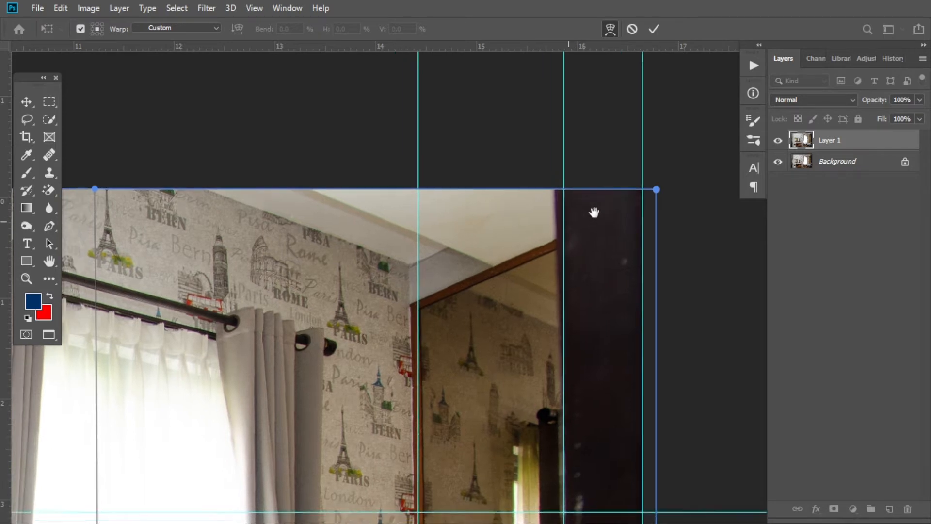
drag(599, 208, 607, 208)
drag(582, 279, 543, 152)
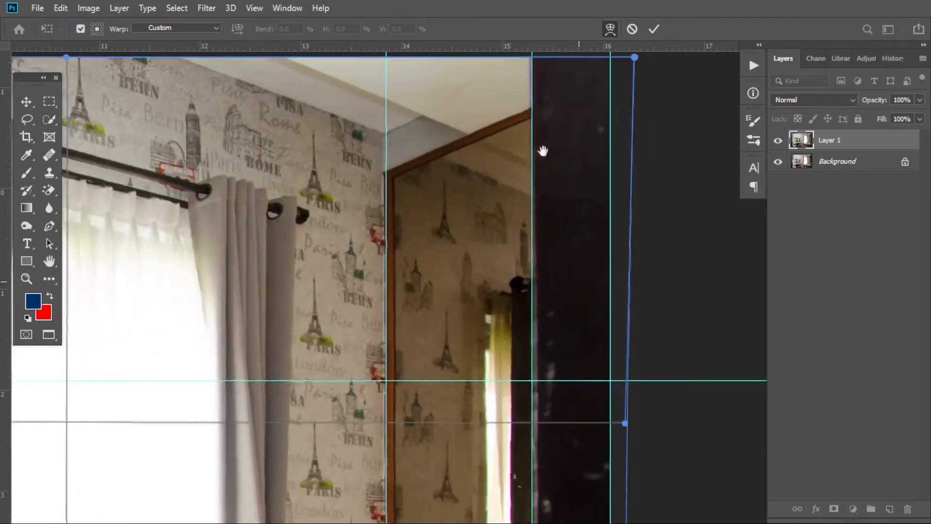
drag(553, 281, 543, 216)
drag(548, 279, 517, 310)
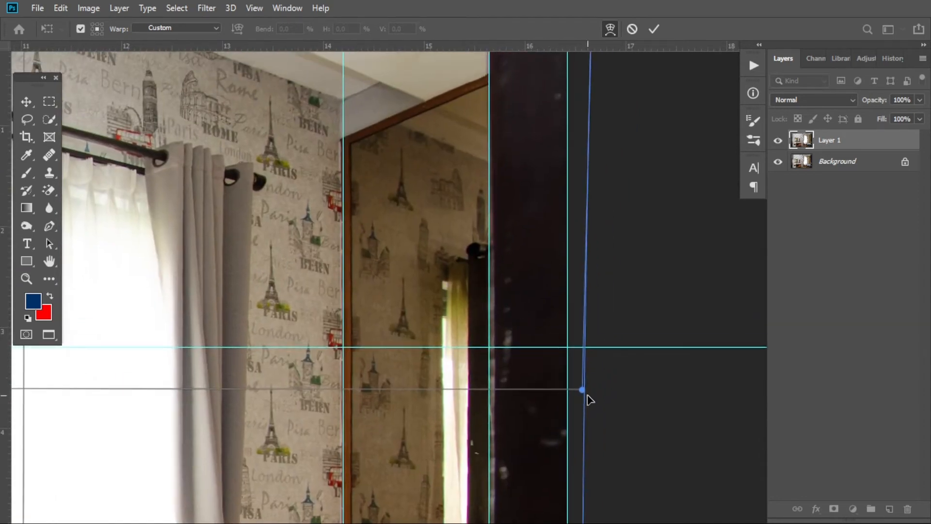
drag(582, 390, 577, 391)
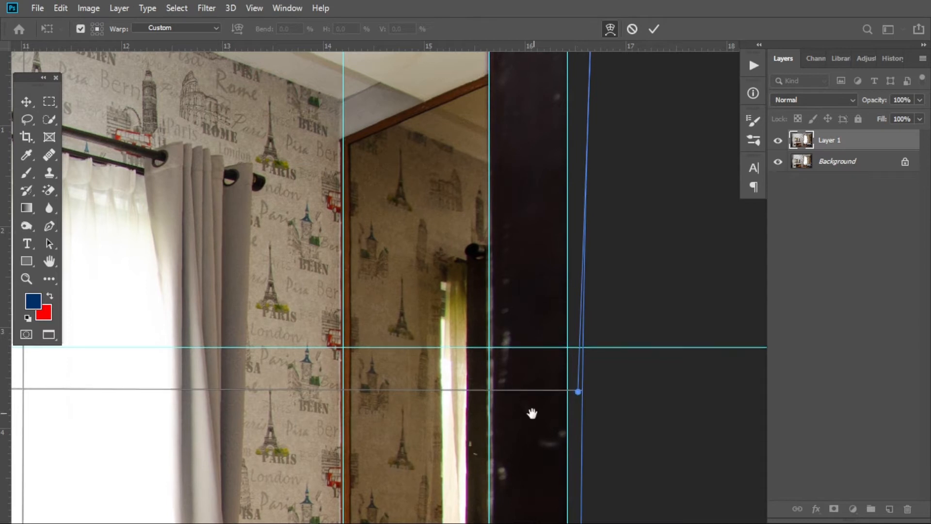
Pull the layer's lower-right corner slightly outward, warp the door frame beside the bed onto its guide, and apply the warp.
scroll(520, 308, down, 5)
scroll(516, 319, down, 7)
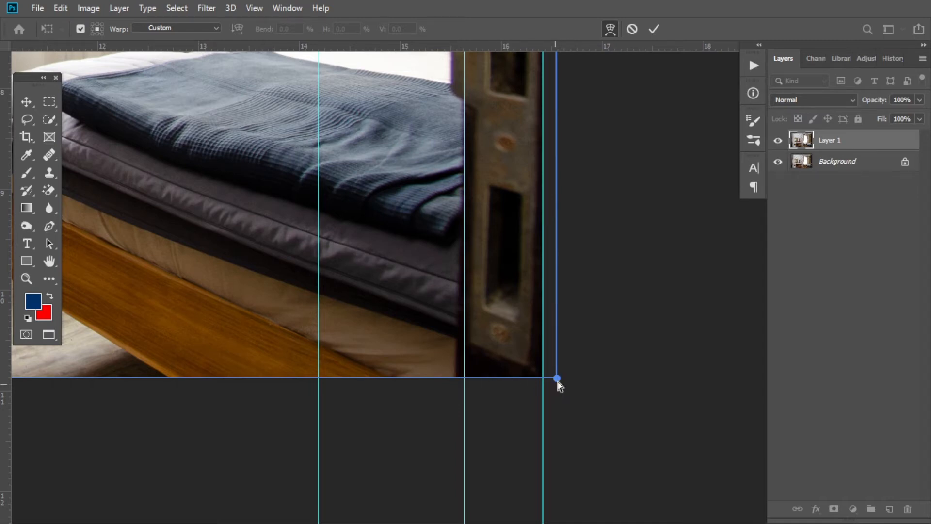
drag(558, 378, 566, 378)
scroll(517, 306, up, 3)
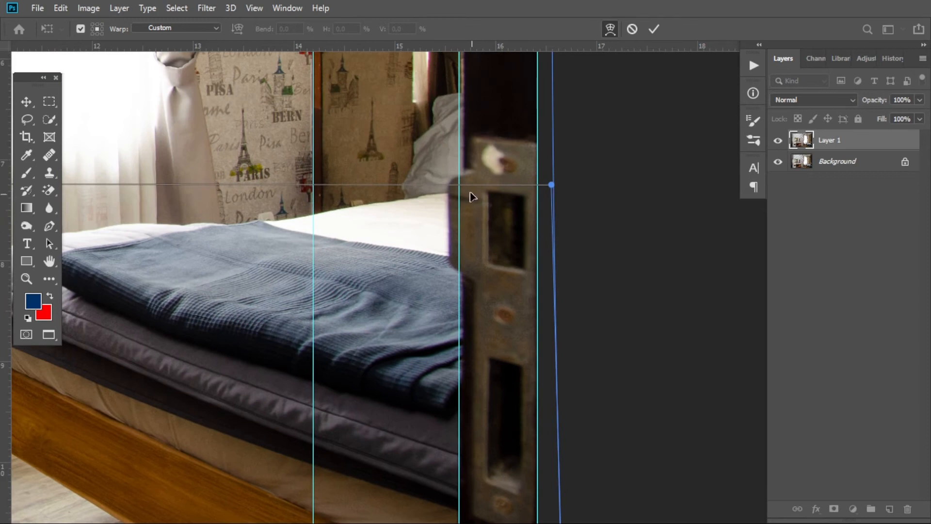
drag(460, 189, 456, 186)
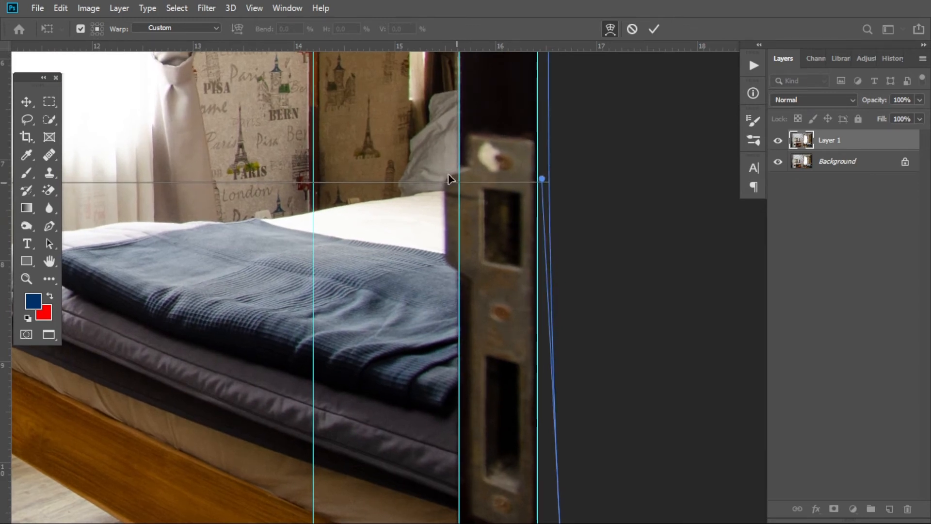
scroll(450, 178, up, 2)
key(Return)
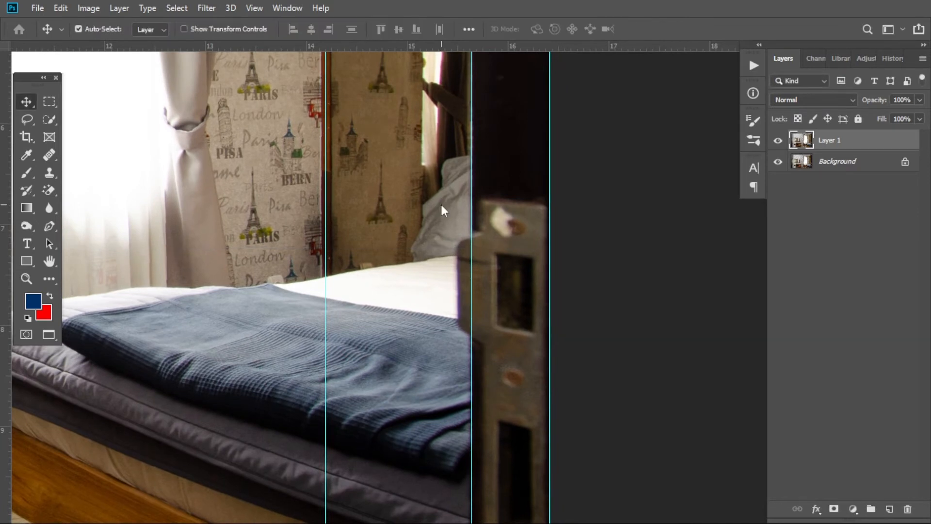
Compare the warped photo with the original by toggling Layer 1's visibility, looking at the whole room and closely at the upper door area.
scroll(440, 208, down, 5)
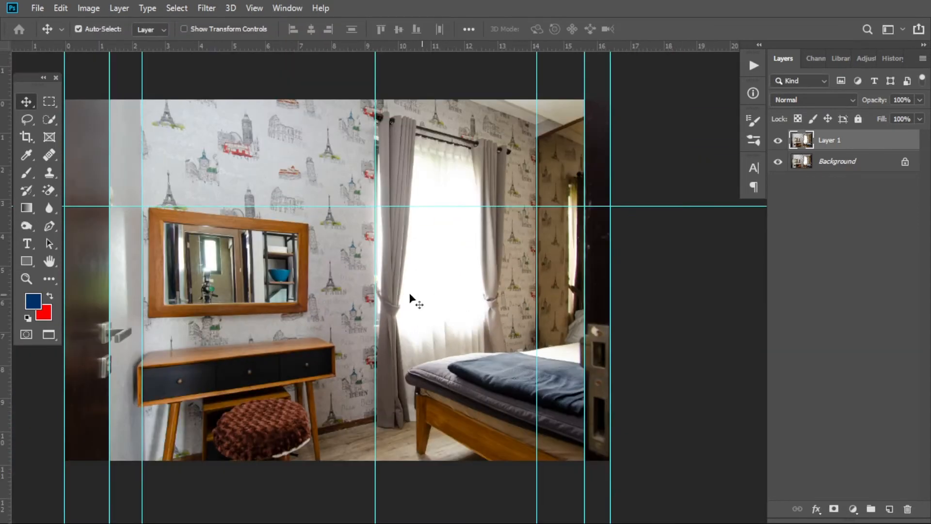
drag(361, 294, 446, 305)
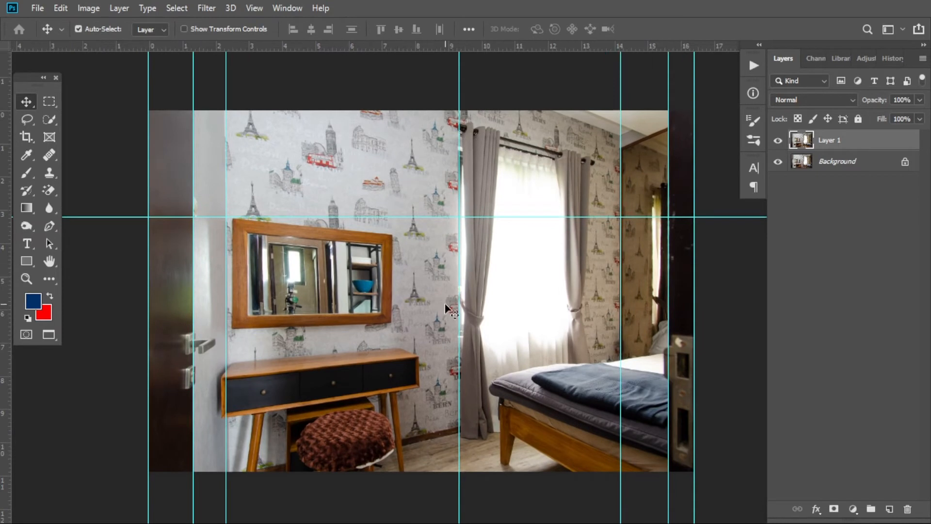
scroll(446, 304, up, 3)
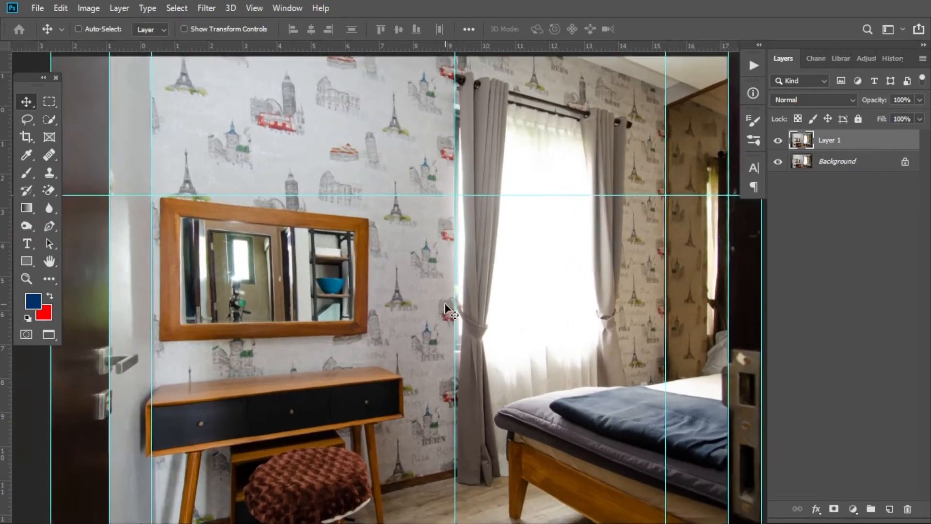
scroll(445, 304, down, 2)
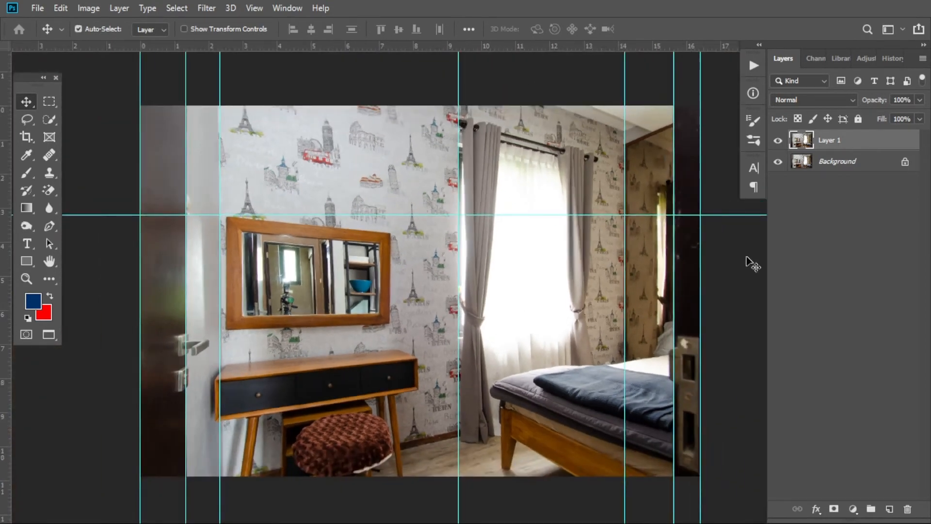
click(779, 142)
click(778, 142)
click(779, 142)
scroll(341, 209, up, 3)
drag(277, 190, 480, 360)
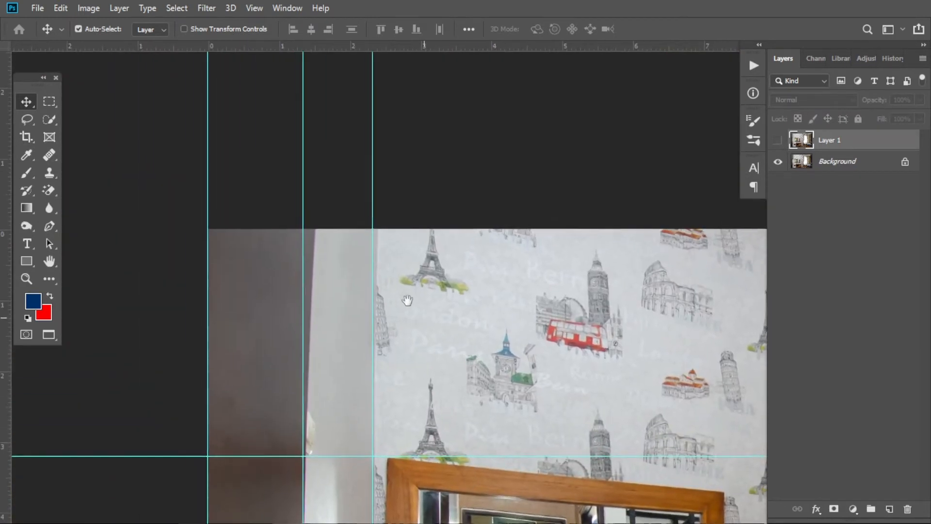
drag(407, 299, 368, 258)
click(777, 142)
click(778, 142)
click(778, 141)
Hide the guides and compare the whole corrected photo with the original by toggling Layer 1's visibility.
key(ctrl+semicolon)
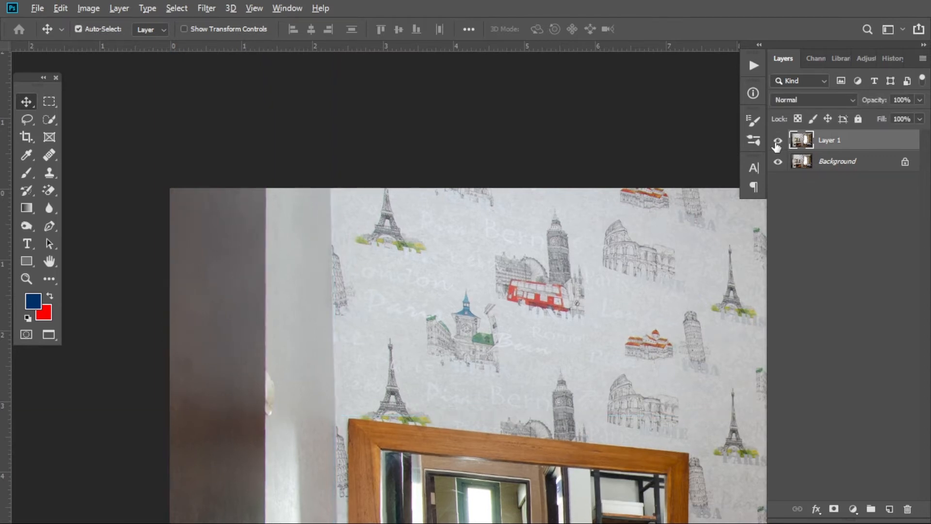
scroll(517, 216, down, 4)
drag(519, 260, 276, 152)
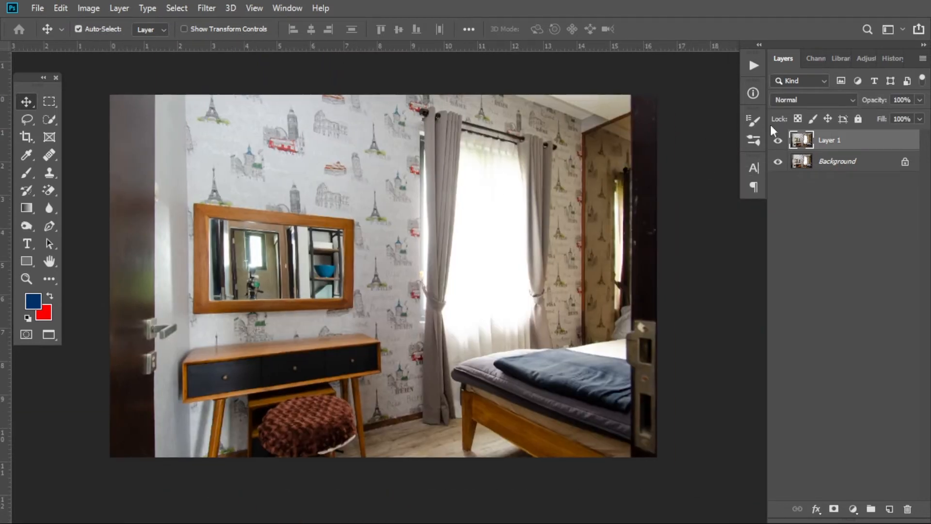
click(778, 141)
click(778, 141)
click(777, 142)
click(779, 141)
click(772, 140)
click(772, 140)
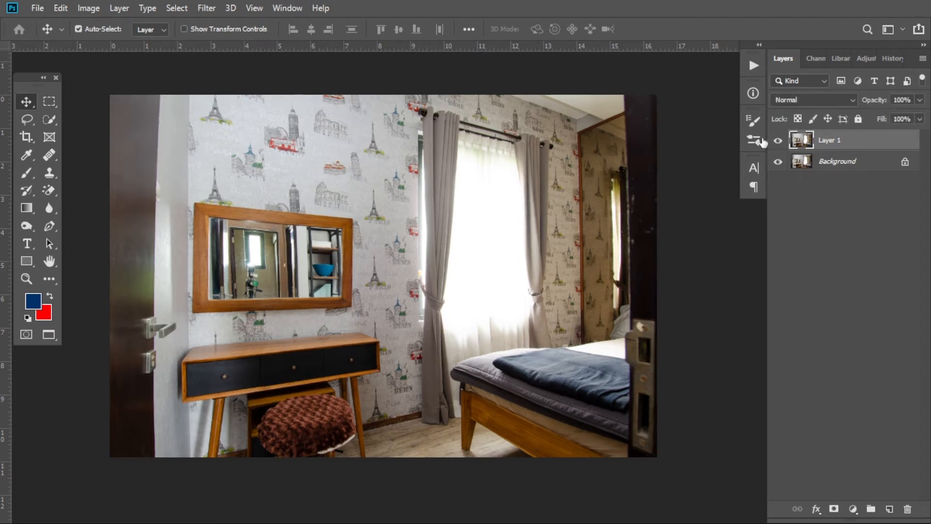
Try to remove the bright flash head from the mirror reflection with a rectangular selection and a Content-Aware fill.
scroll(387, 275, up, 8)
scroll(199, 298, down, 3)
scroll(330, 297, up, 6)
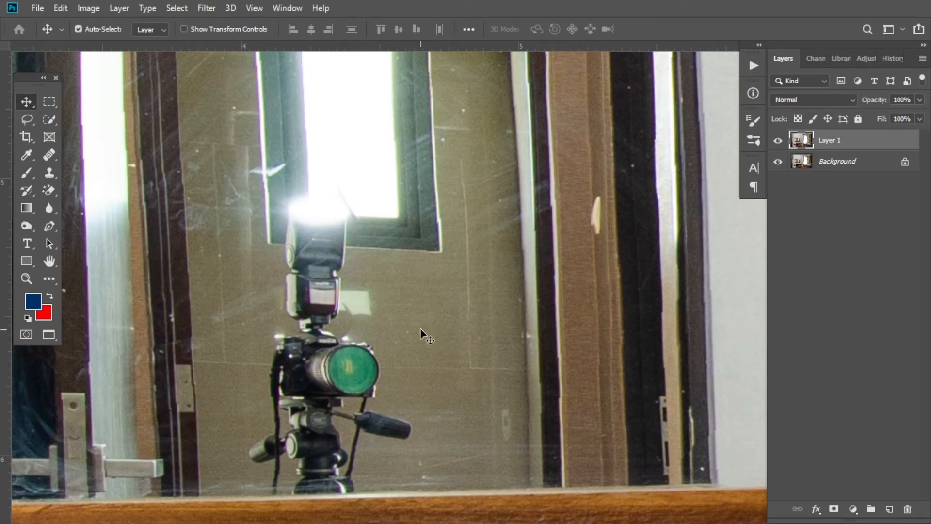
key(m)
scroll(324, 313, up, 2)
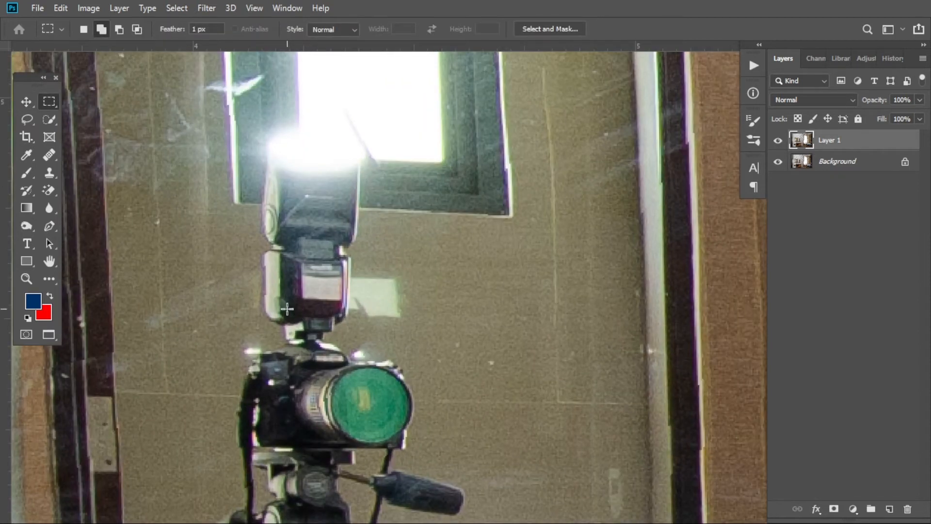
drag(259, 282, 257, 301)
scroll(274, 156, up, 3)
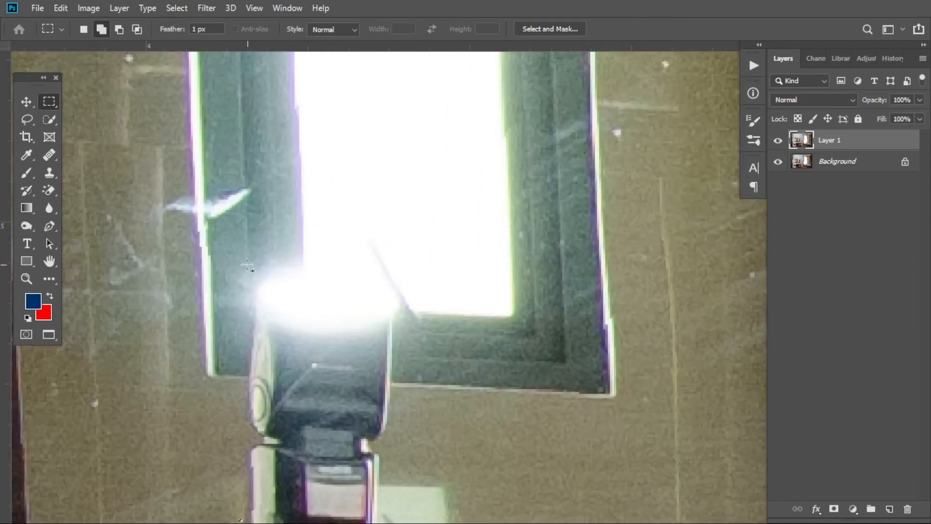
drag(242, 265, 442, 399)
right_click(367, 343)
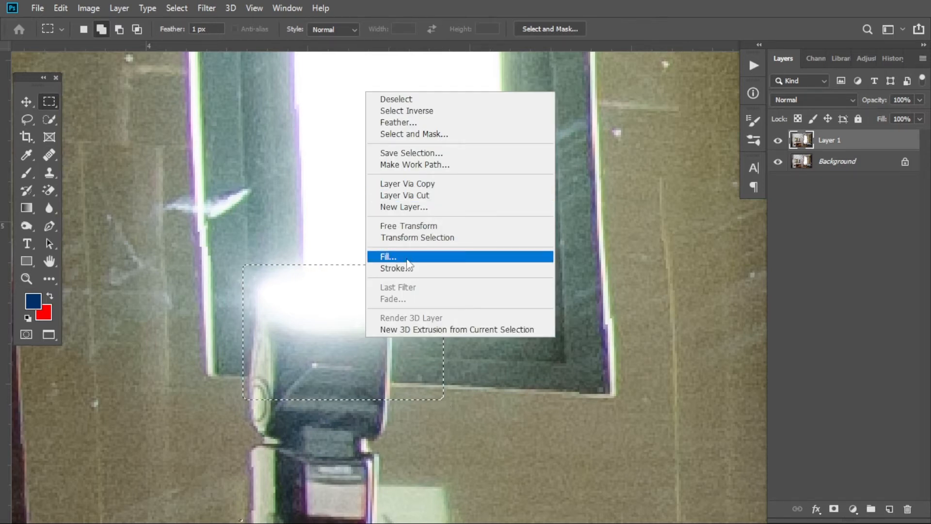
click(406, 260)
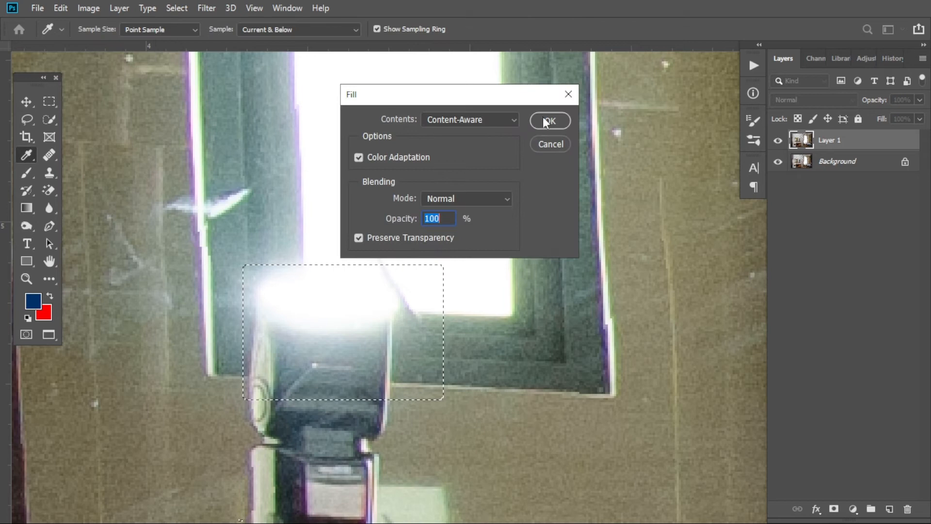
click(546, 121)
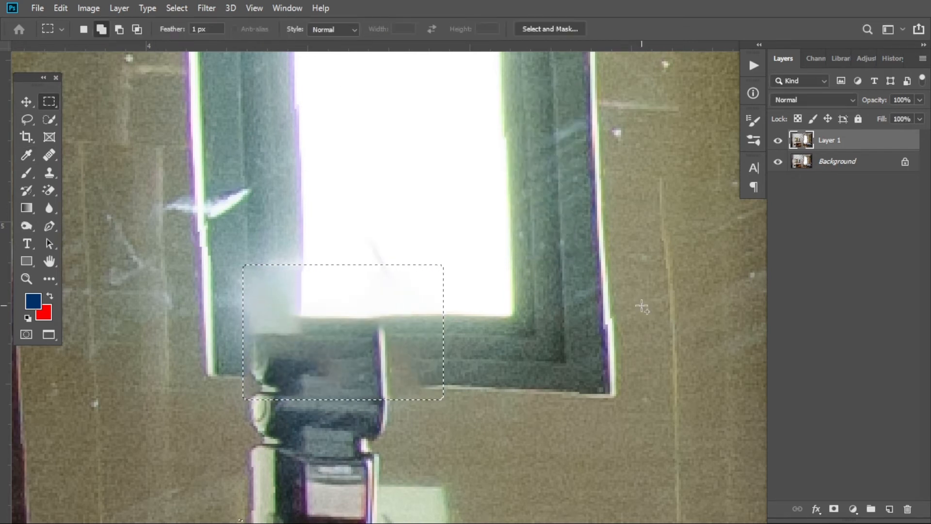
key(ctrl+d)
scroll(417, 350, down, 3)
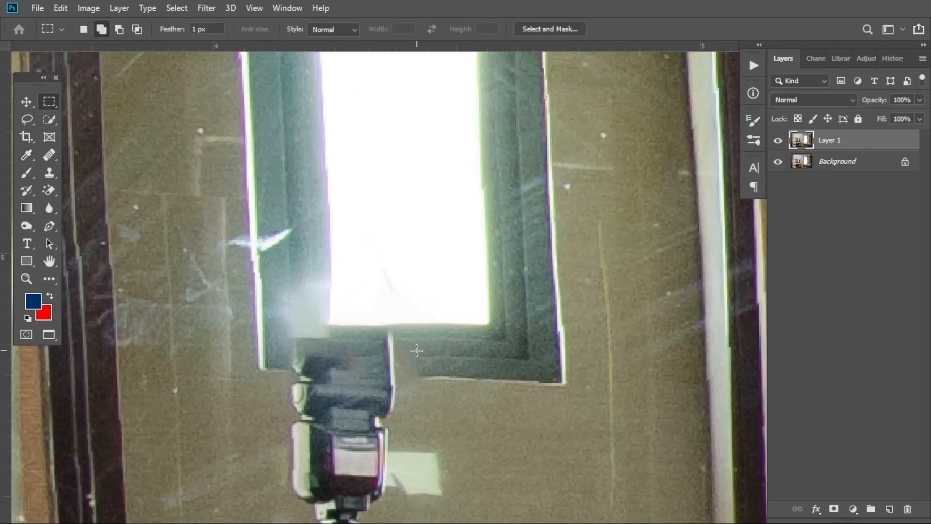
Undo the Content-Aware fill and the rectangular selection around the reflected flash.
key(ctrl+z)
key(ctrl+z)
key(ctrl+z)
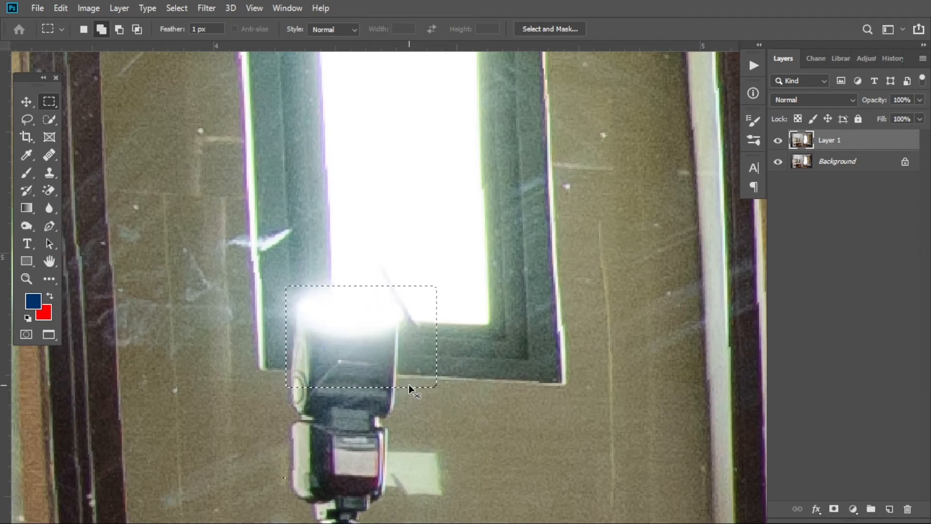
Examine the camera and flash reflected in the mirror up close and within the whole room.
scroll(461, 383, down, 3)
drag(449, 444, 447, 344)
scroll(449, 387, up, 4)
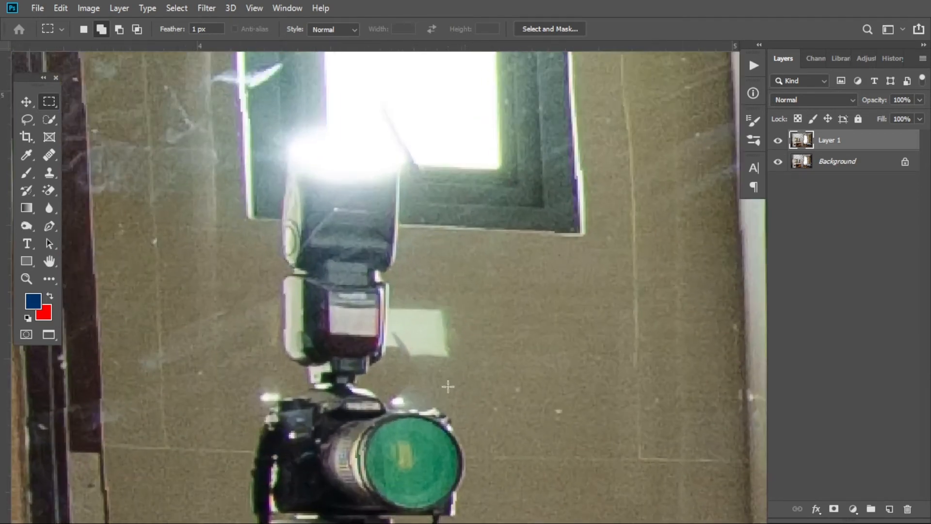
drag(435, 424, 480, 260)
scroll(524, 410, down, 2)
drag(527, 411, 489, 334)
scroll(497, 345, down, 6)
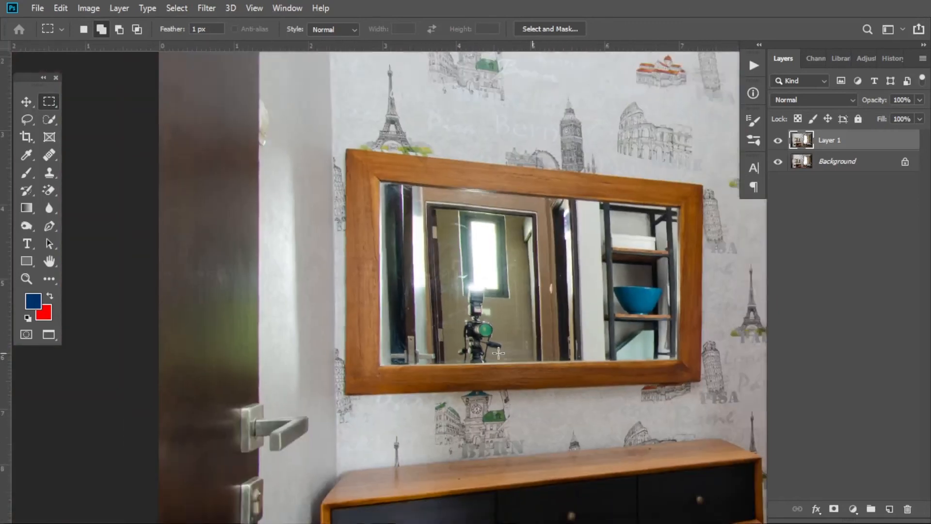
scroll(530, 343, down, 2)
scroll(534, 341, down, 3)
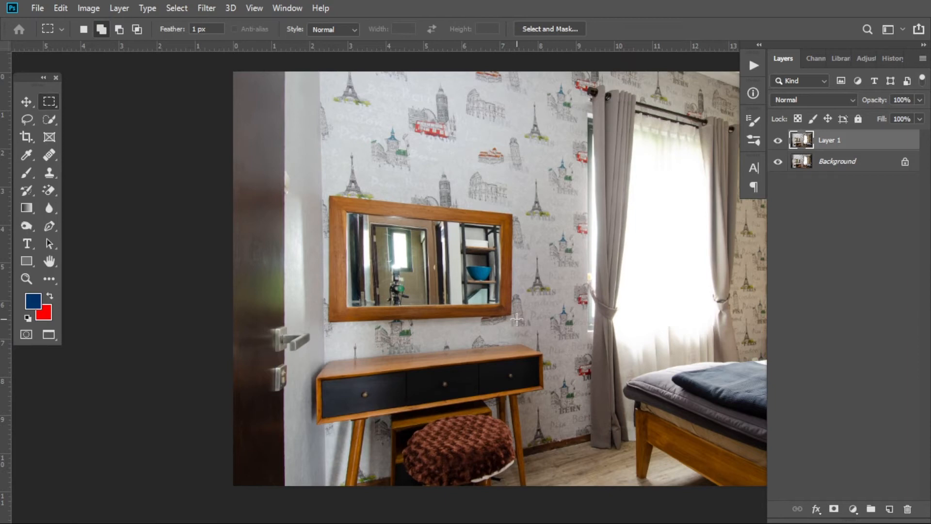
scroll(498, 180, up, 2)
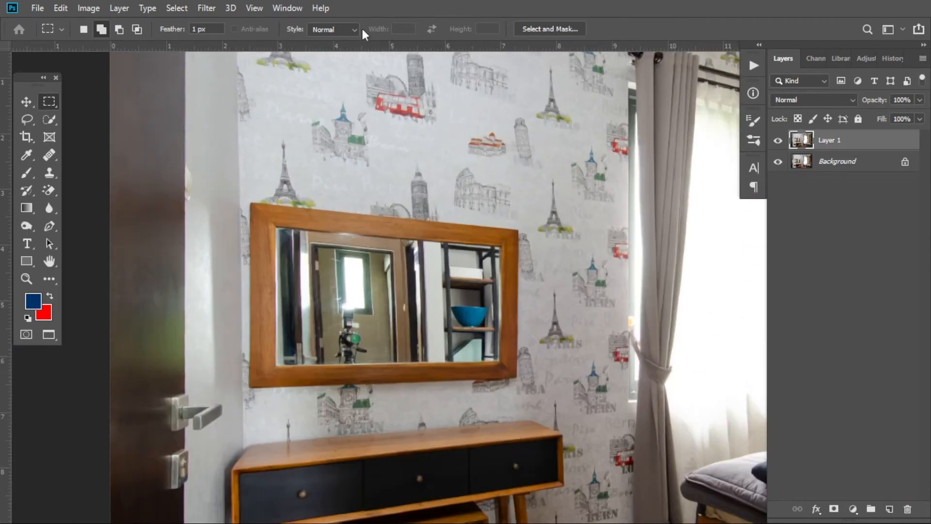
Show the guides and add a vertical guide along the wooden mirror frame's right edge.
key(ctrl+semicolon)
scroll(416, 134, up, 1)
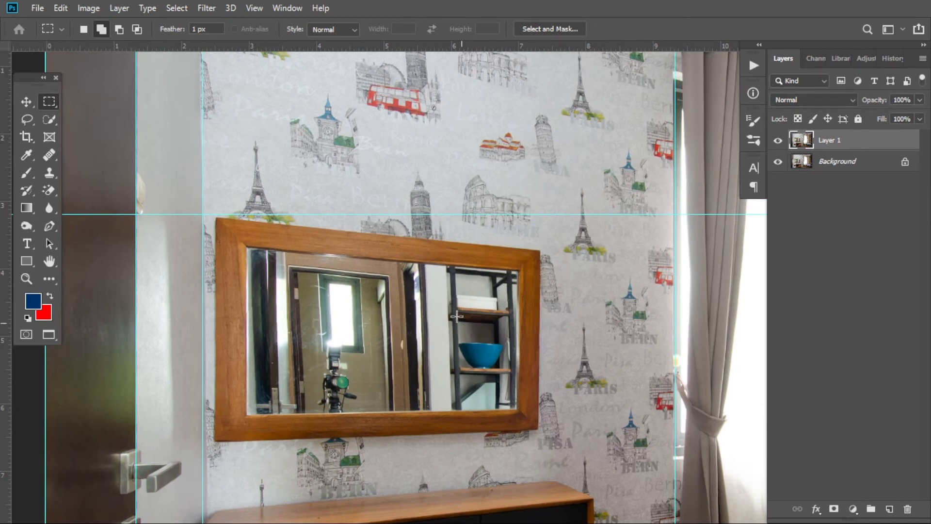
drag(8, 281, 486, 175)
scroll(539, 280, up, 4)
drag(483, 209, 580, 331)
scroll(470, 306, down, 1)
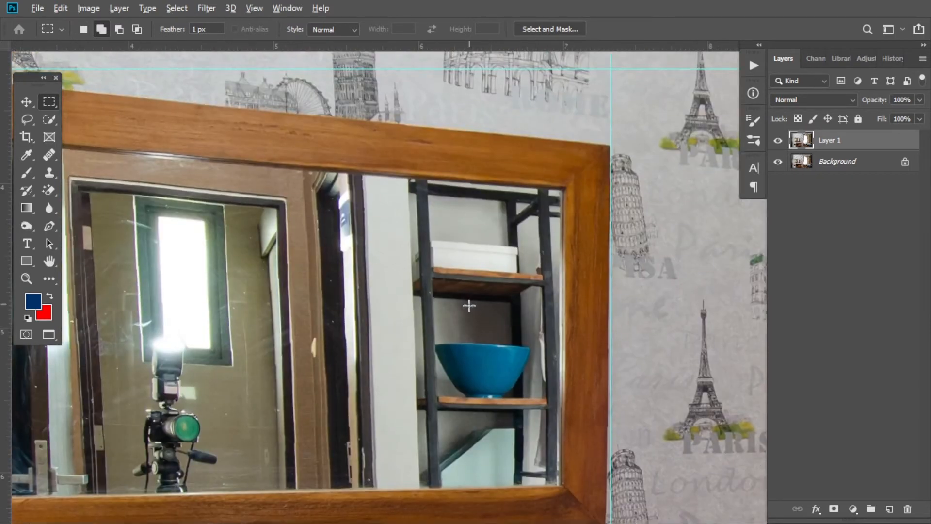
scroll(199, 177, down, 1)
scroll(545, 125, down, 3)
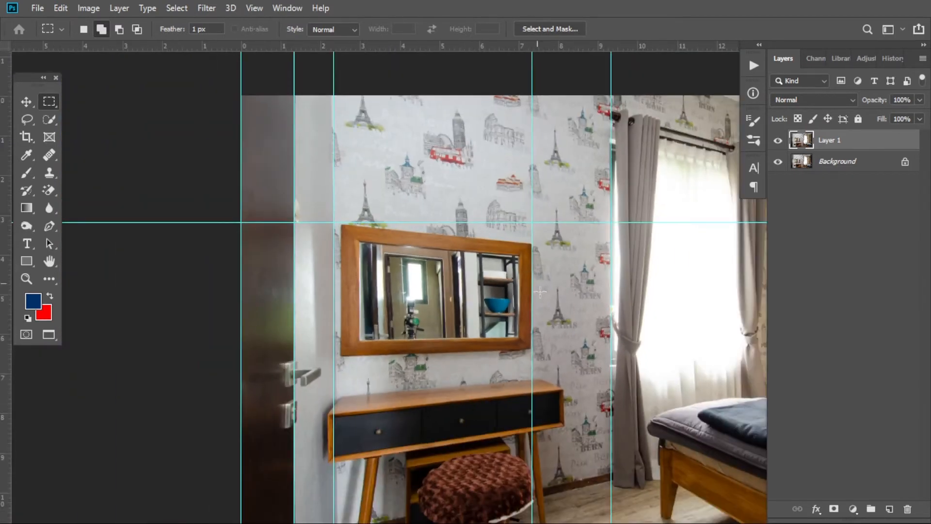
Add a horizontal guide at the mirror frame's bottom edge and a vertical guide along its left edge.
scroll(504, 336, up, 2)
scroll(378, 356, up, 4)
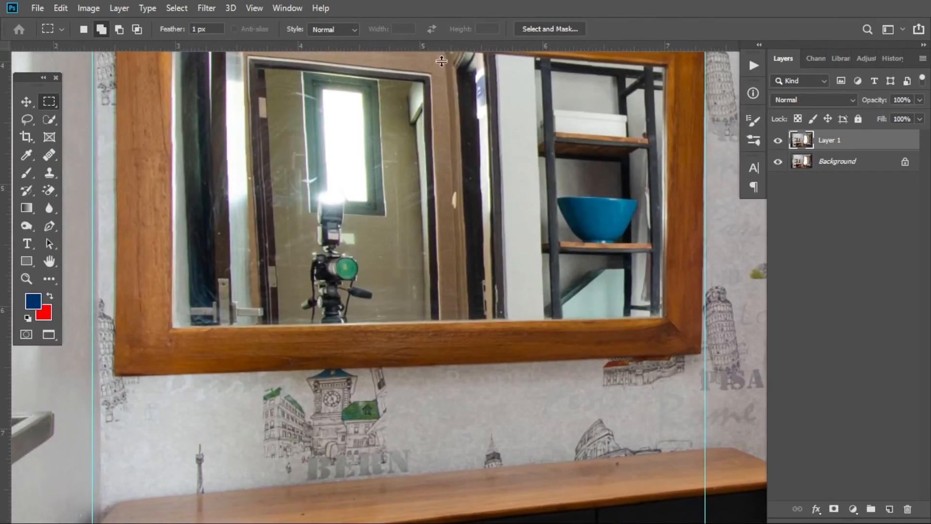
drag(441, 61, 438, 375)
drag(3, 247, 112, 261)
scroll(427, 291, down, 4)
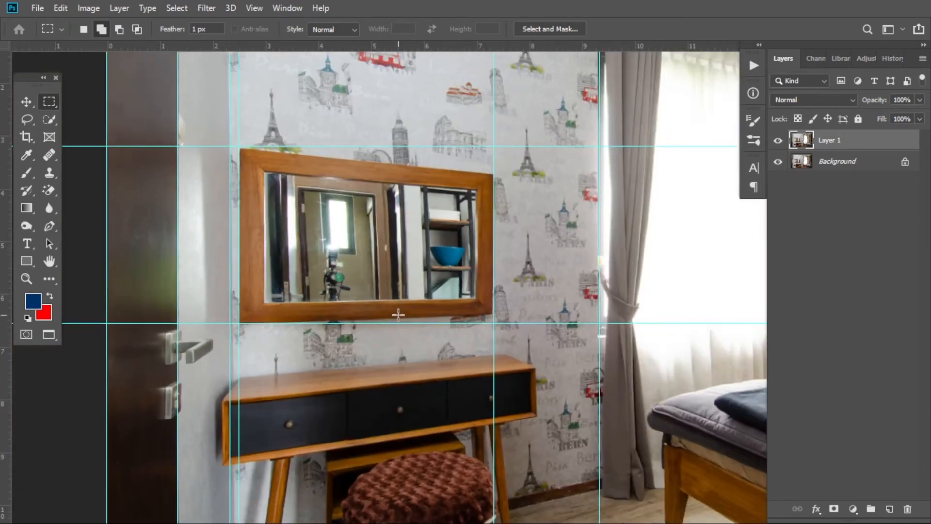
Add vertical guides along both sides of the dark door frame reflected in the mirror.
scroll(398, 314, up, 3)
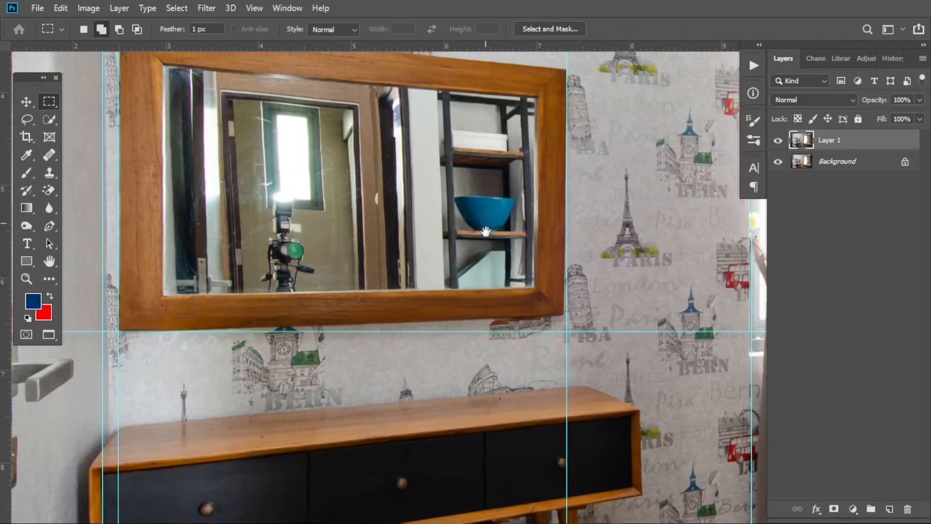
scroll(481, 323, up, 2)
scroll(480, 325, up, 2)
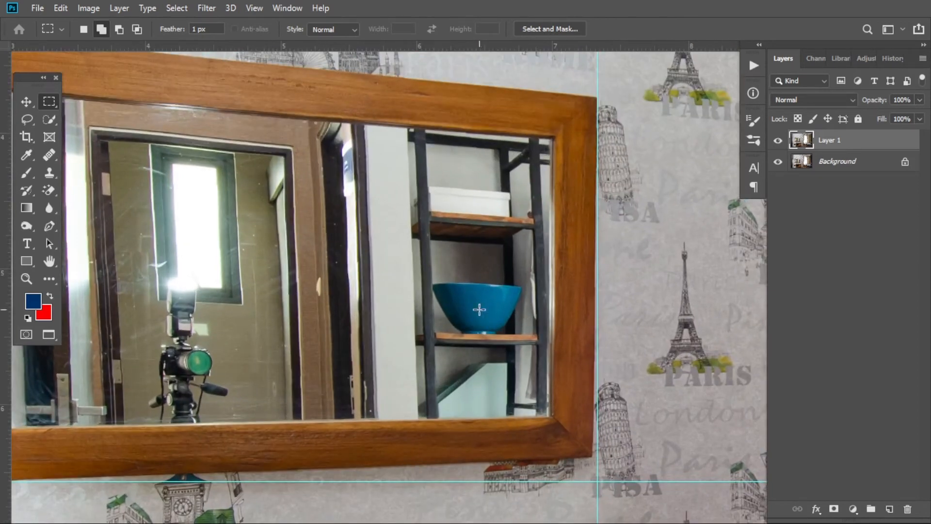
scroll(391, 320, down, 1)
scroll(408, 314, down, 1)
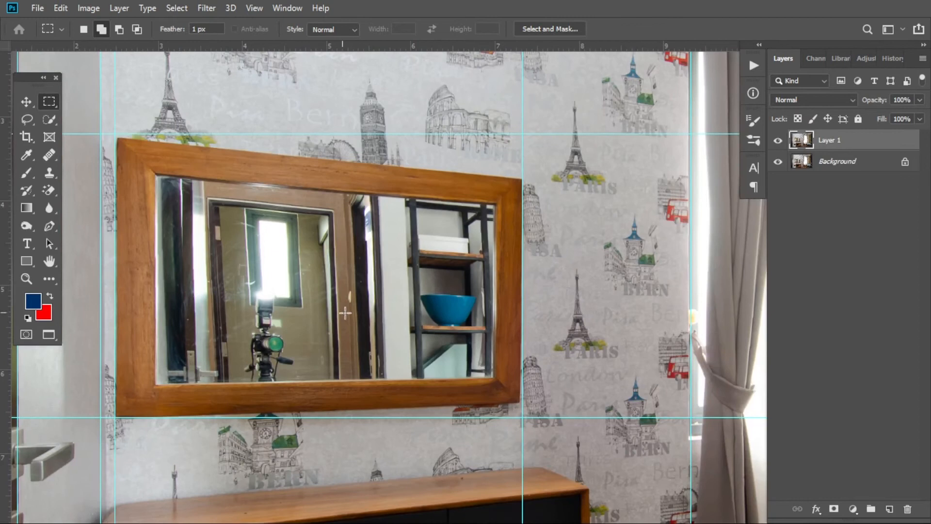
drag(4, 288, 363, 312)
scroll(209, 284, up, 1)
scroll(330, 314, up, 1)
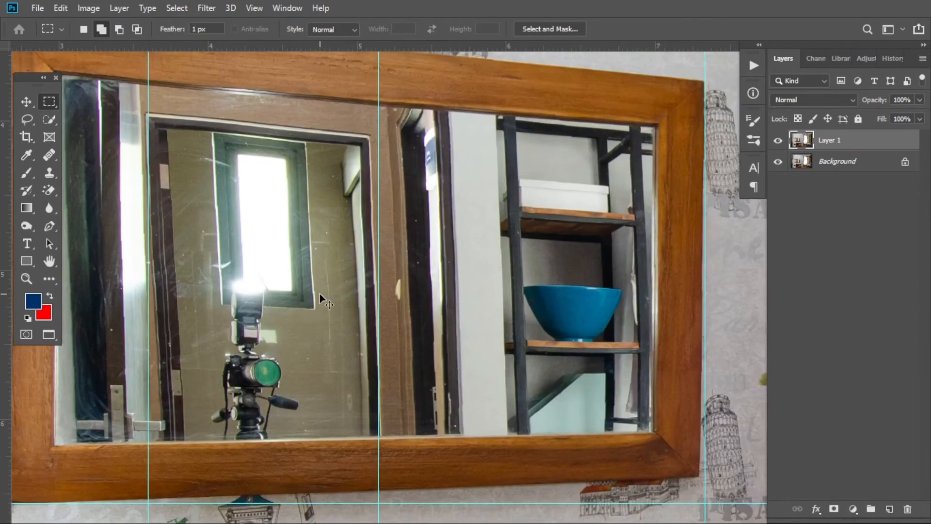
Start a warp transform on Layer 1 and shift the mirror's upper part slightly toward the window.
key(ctrl+t)
right_click(325, 246)
click(342, 327)
scroll(323, 334, up, 1)
scroll(323, 332, down, 2)
scroll(324, 261, up, 1)
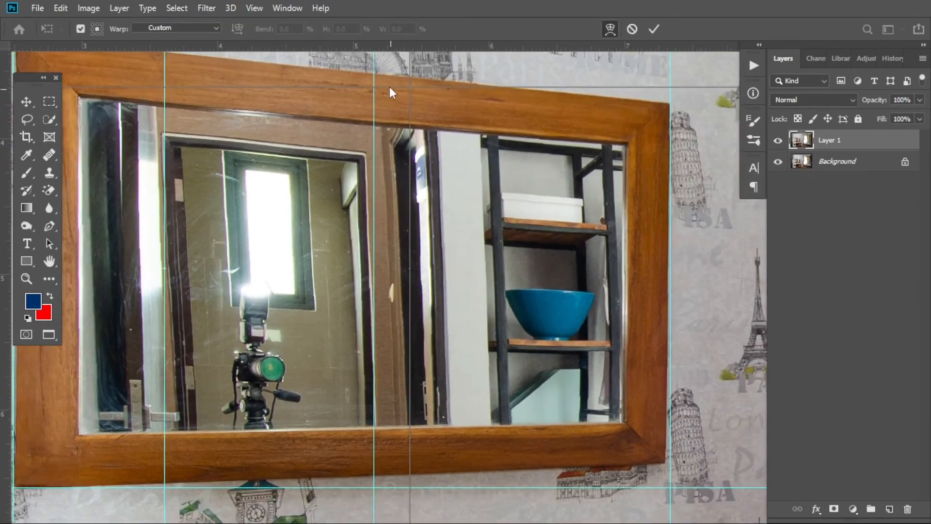
drag(416, 92, 419, 90)
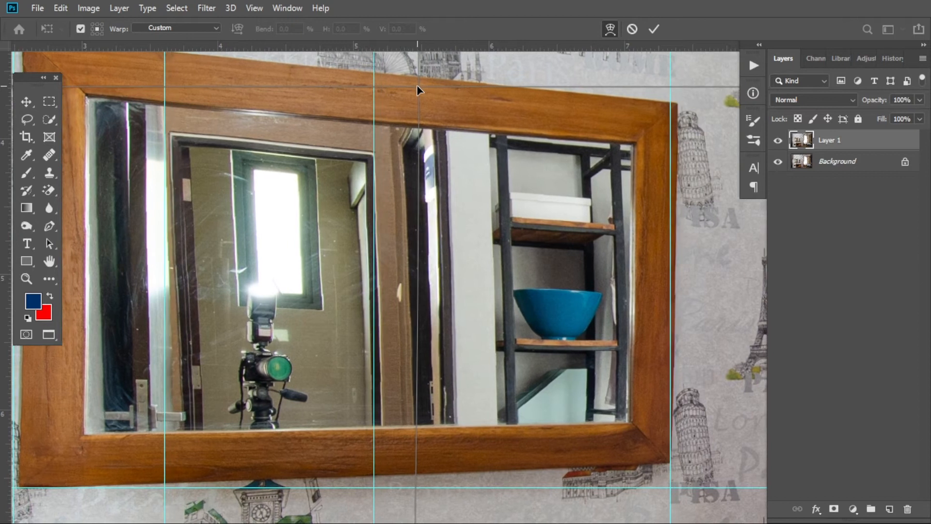
scroll(311, 227, down, 1)
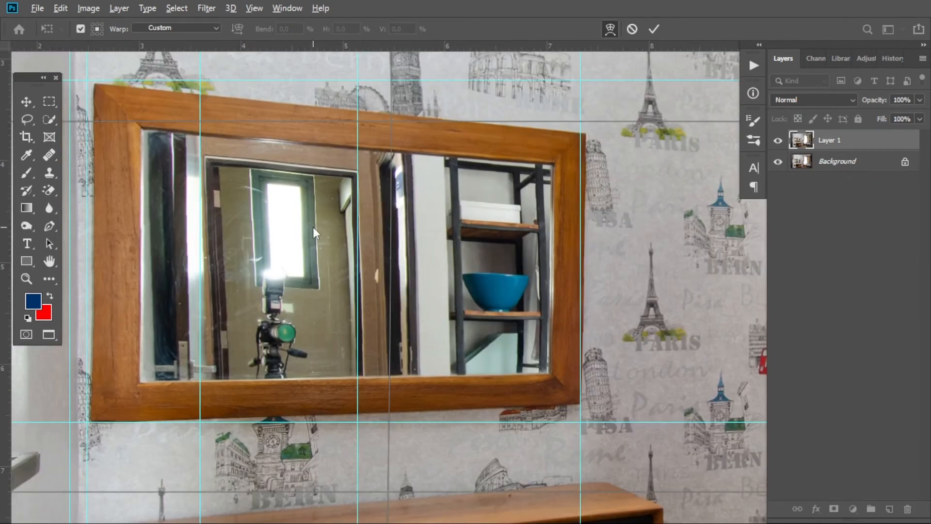
Warp the mirror frame's lower-right corner slightly inward and nudge the warp at its upper edge slightly away from the window.
scroll(313, 227, down, 1)
scroll(299, 234, down, 1)
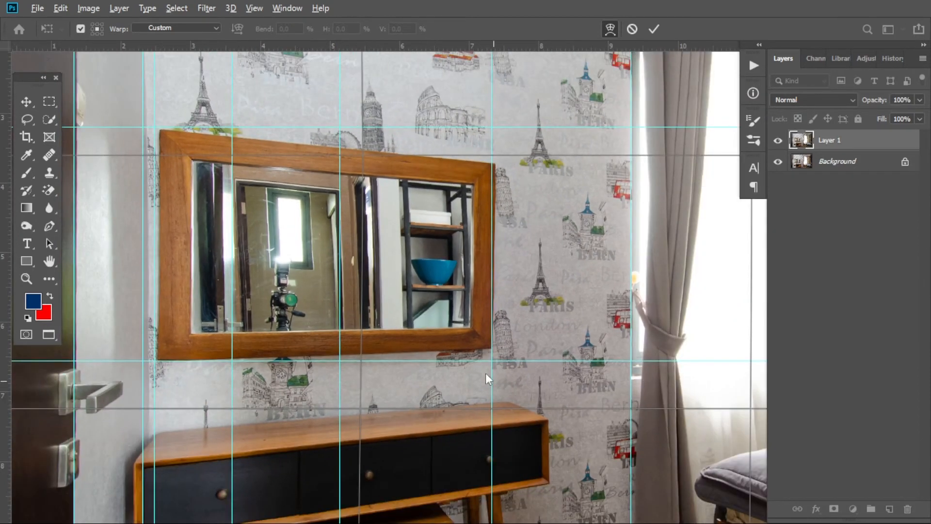
scroll(485, 364, up, 1)
scroll(489, 356, up, 1)
drag(493, 354, 487, 353)
scroll(474, 213, up, 5)
scroll(461, 220, right, 1)
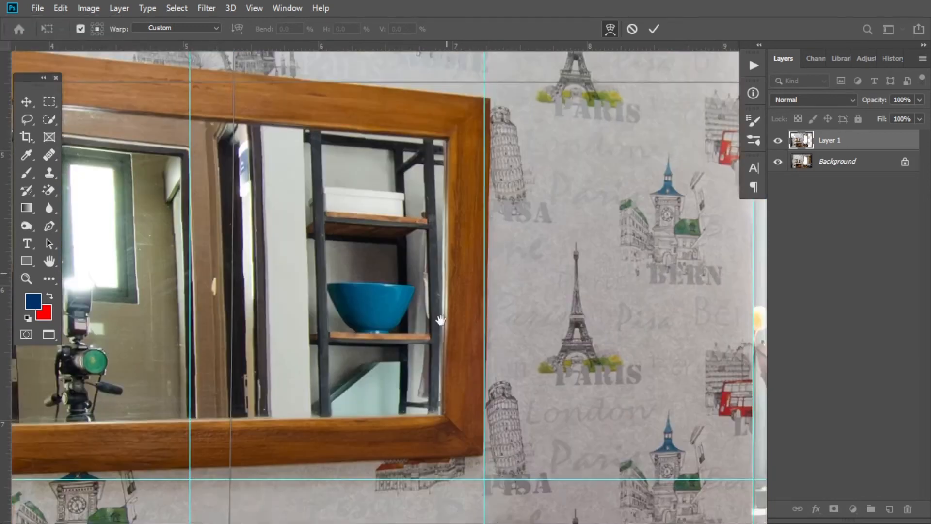
scroll(518, 236, down, 1)
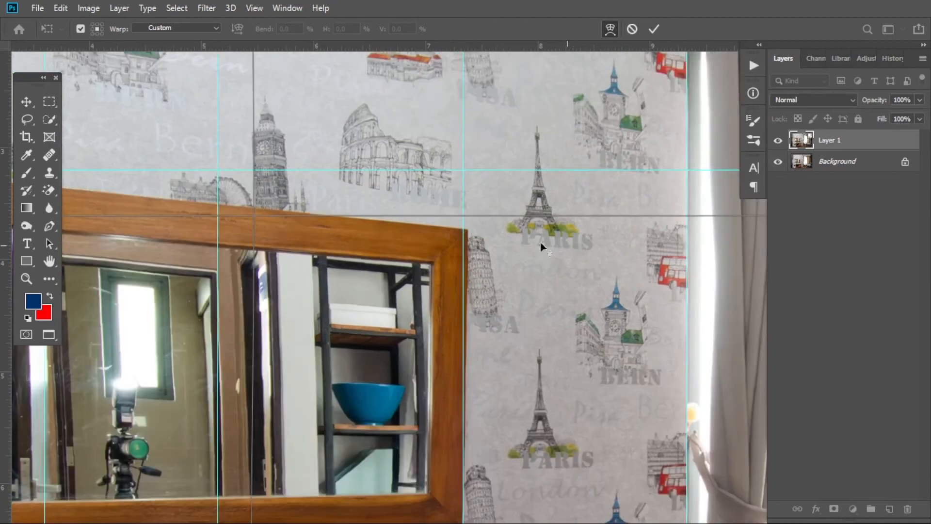
drag(252, 216, 250, 216)
Nudge the warp at the desk's rear corner toward the window and pull the photo's bottom edge below the stool slightly outward.
scroll(374, 224, down, 1)
drag(444, 416, 397, 270)
scroll(396, 270, down, 1)
drag(397, 395, 400, 393)
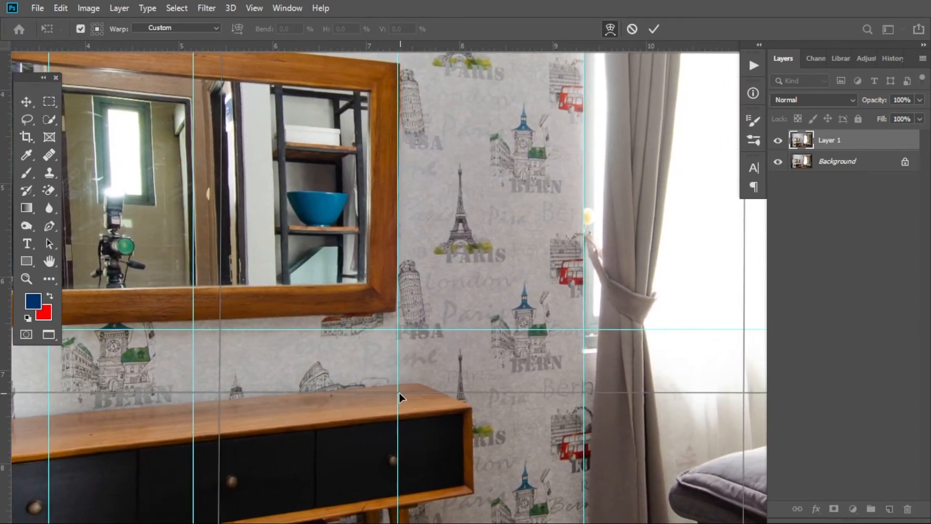
scroll(399, 388, down, 3)
scroll(398, 388, down, 3)
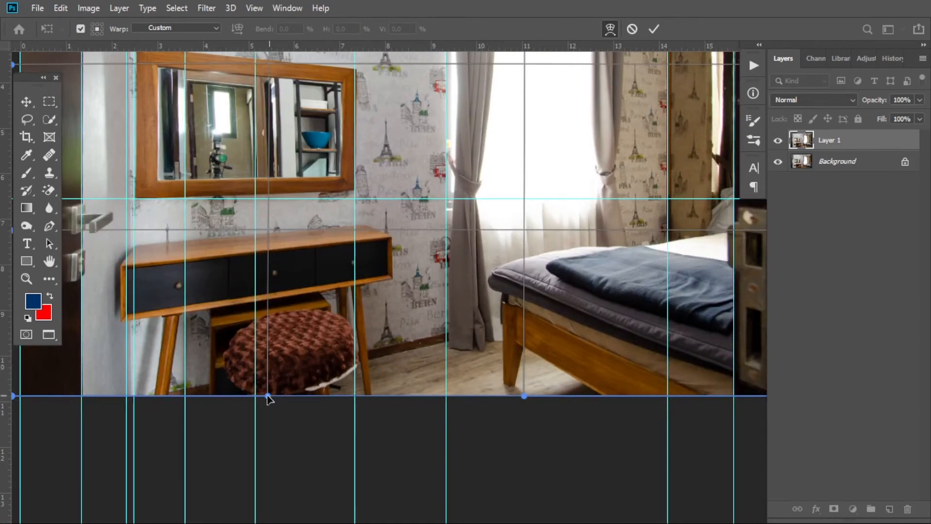
drag(268, 395, 278, 399)
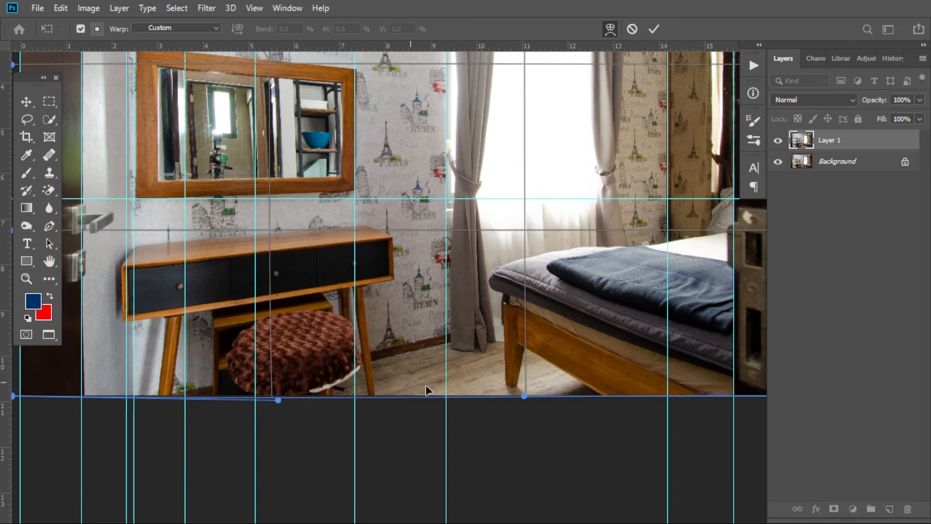
drag(434, 396, 435, 397)
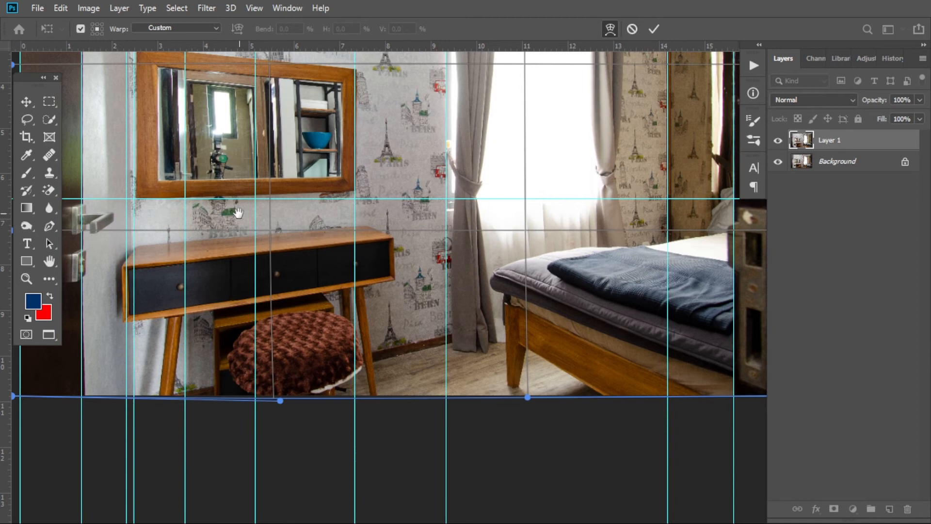
Nudge the mirror's upper edge slightly toward the window at two points to align the reflected door frame with its guides.
drag(237, 212, 341, 261)
scroll(340, 261, up, 3)
scroll(343, 247, up, 5)
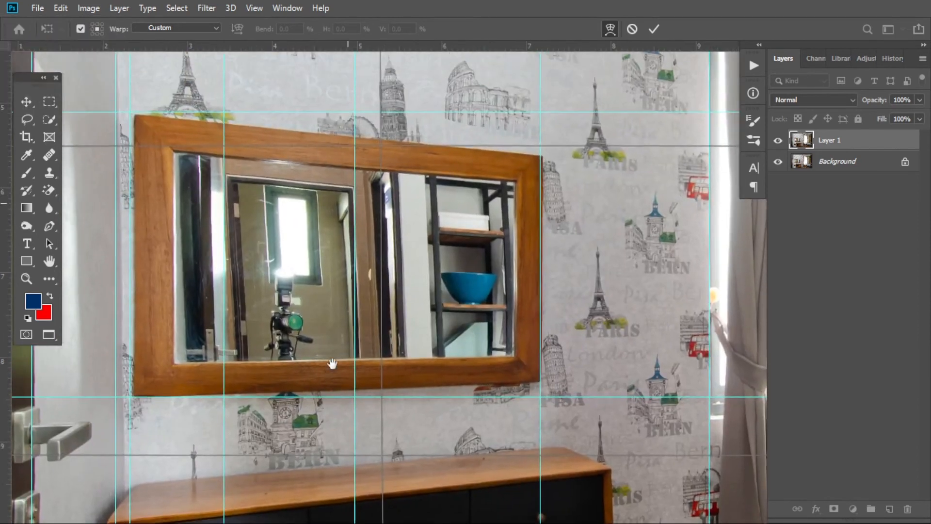
drag(206, 241, 208, 240)
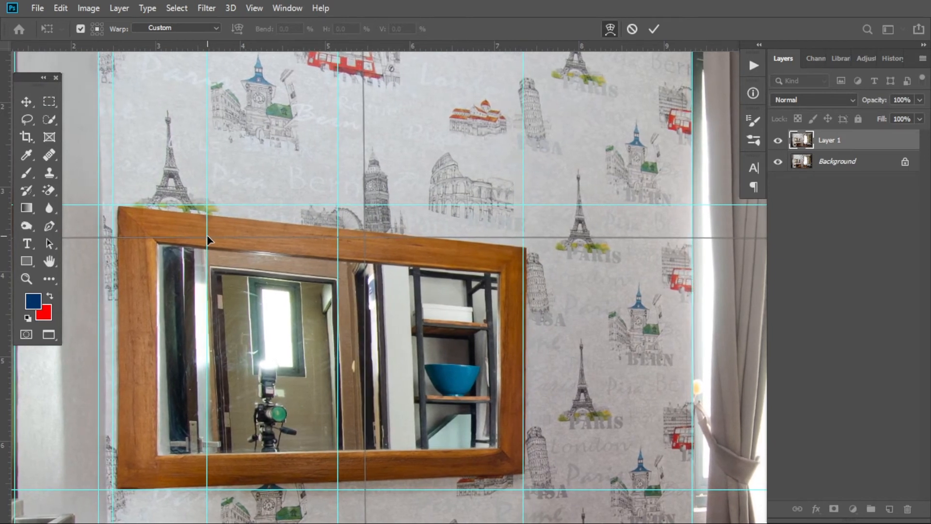
drag(364, 236, 367, 238)
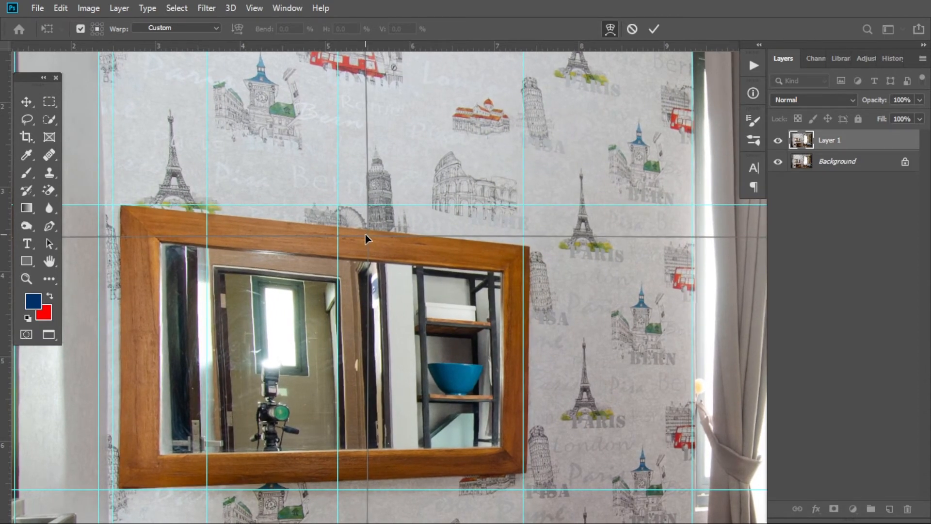
scroll(504, 274, down, 2)
scroll(504, 274, up, 4)
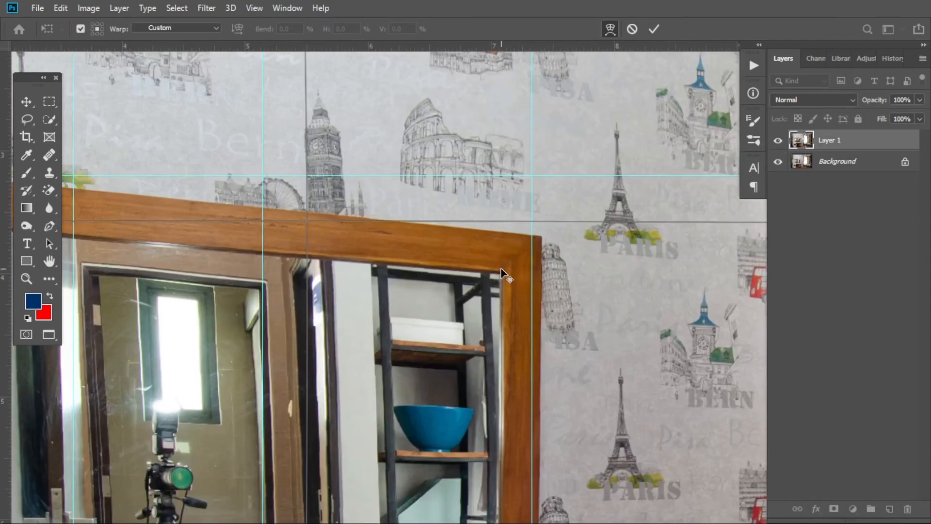
Nudge the wall corner beside the window slightly toward the mirror and upward in the warp.
drag(508, 275, 436, 206)
scroll(467, 247, down, 4)
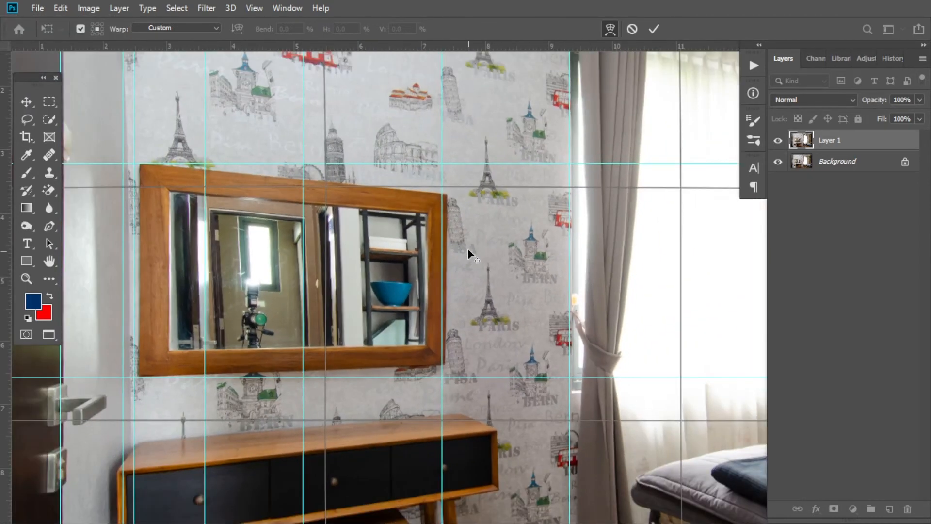
drag(569, 191, 564, 190)
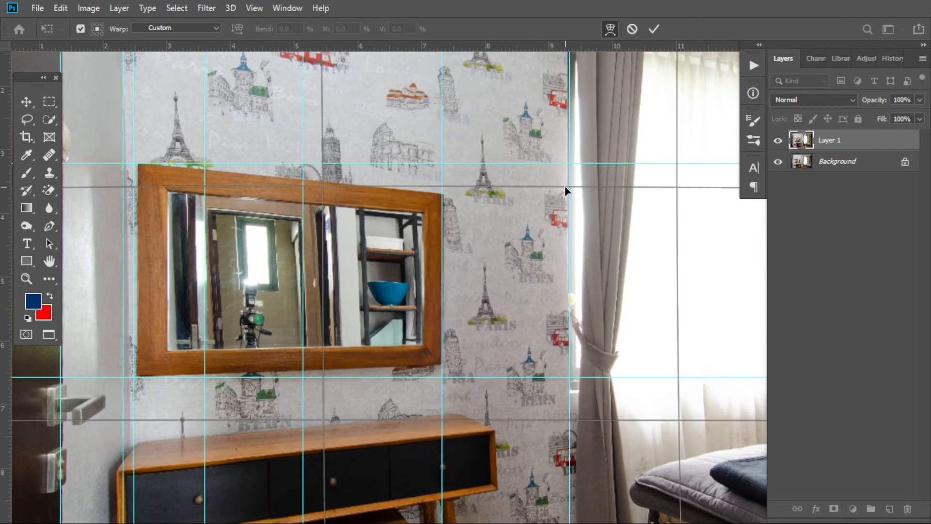
drag(564, 185, 564, 183)
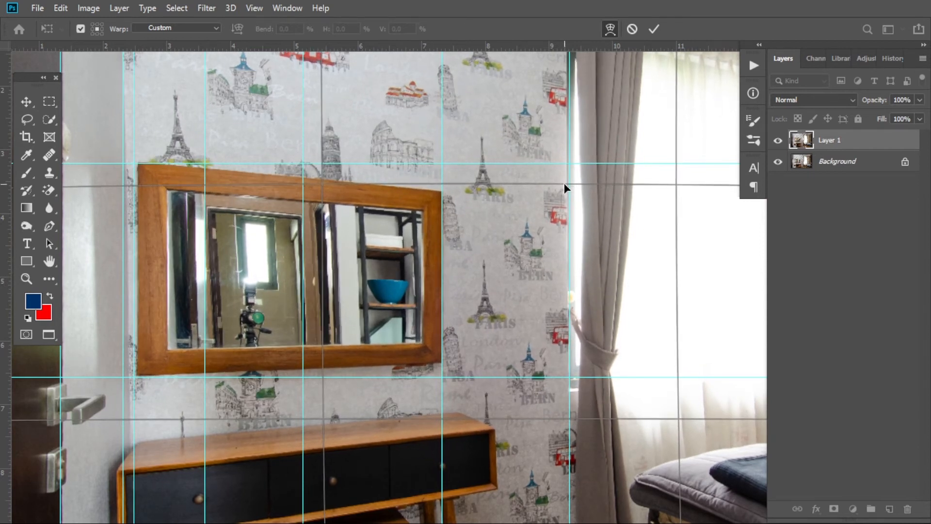
Examine the mirror, door and desk edges against the guides.
drag(251, 162, 356, 303)
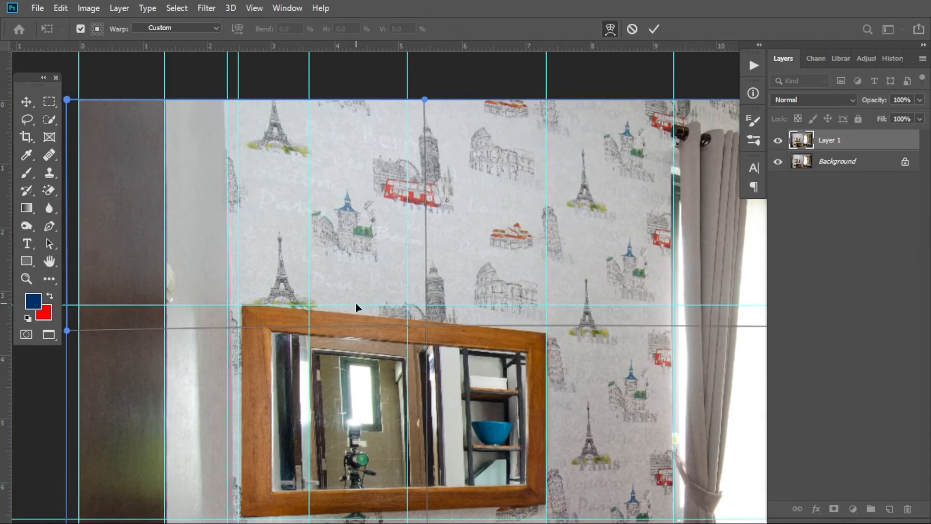
drag(250, 325, 333, 233)
scroll(301, 321, up, 1)
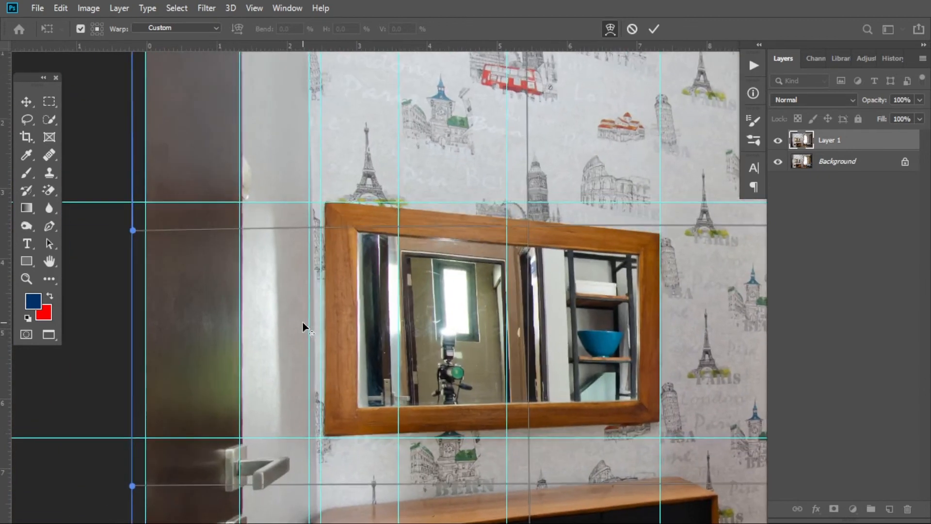
scroll(301, 330, down, 4)
key(alt+space)
drag(500, 387, 388, 344)
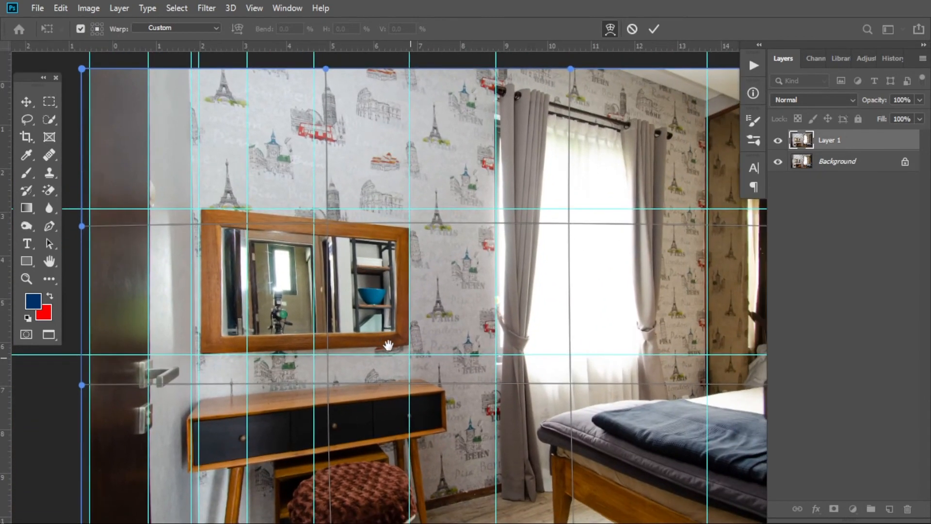
scroll(406, 363, up, 2)
scroll(406, 362, up, 2)
drag(343, 403, 370, 362)
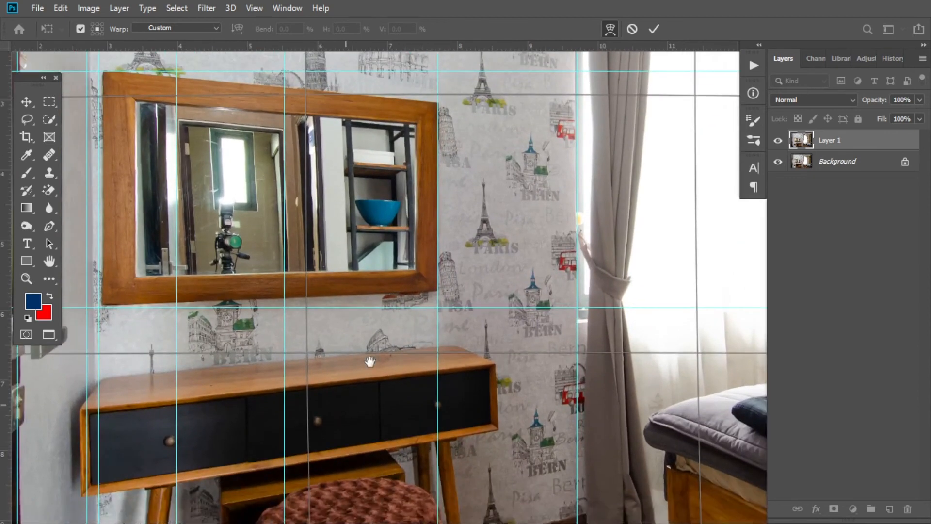
Apply the warp to Layer 1 and hide the guides to view the whole photo.
key(Return)
scroll(370, 365, down, 2)
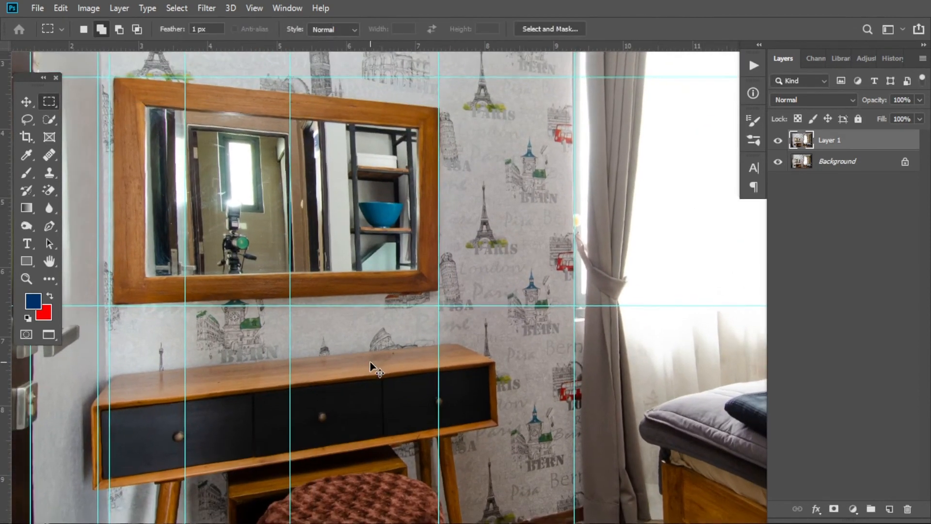
key(ctrl+semicolon)
scroll(370, 362, down, 1)
scroll(370, 363, down, 2)
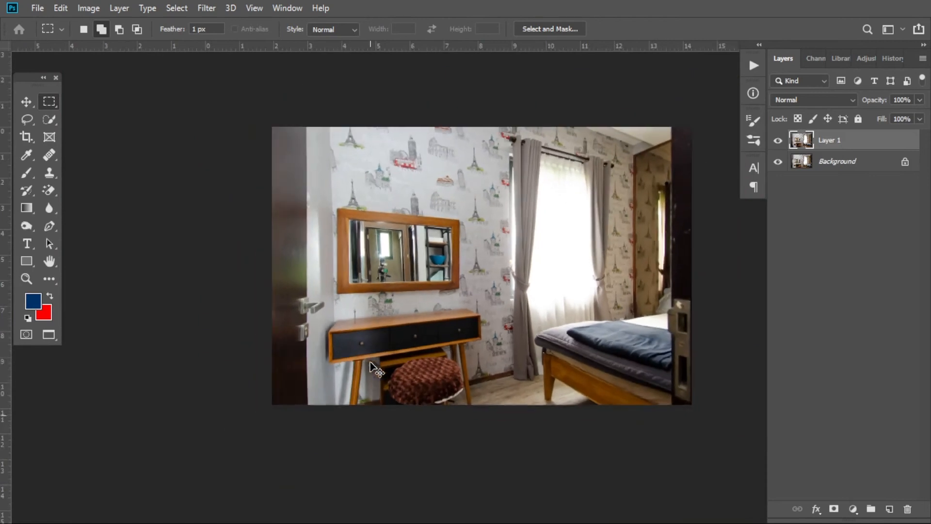
scroll(384, 328, up, 1)
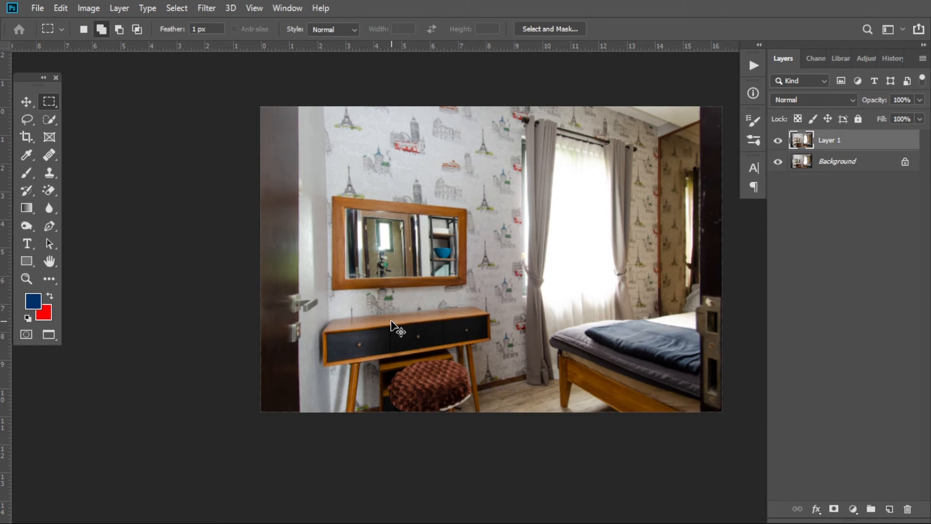
Enlarge Layer 1 proportionally from its two lower corners so it extends beyond the canvas, and apply the transform.
key(ctrl+t)
scroll(406, 332, down, 1)
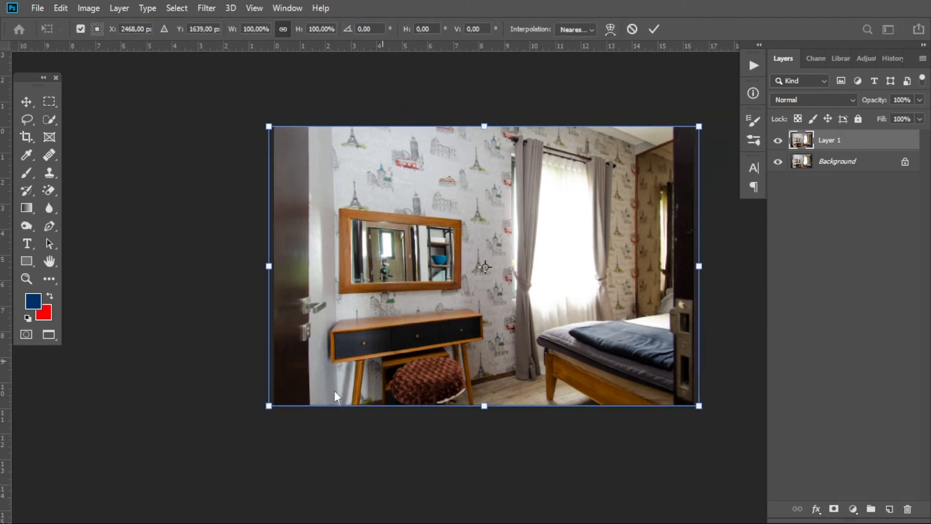
drag(270, 407, 242, 423)
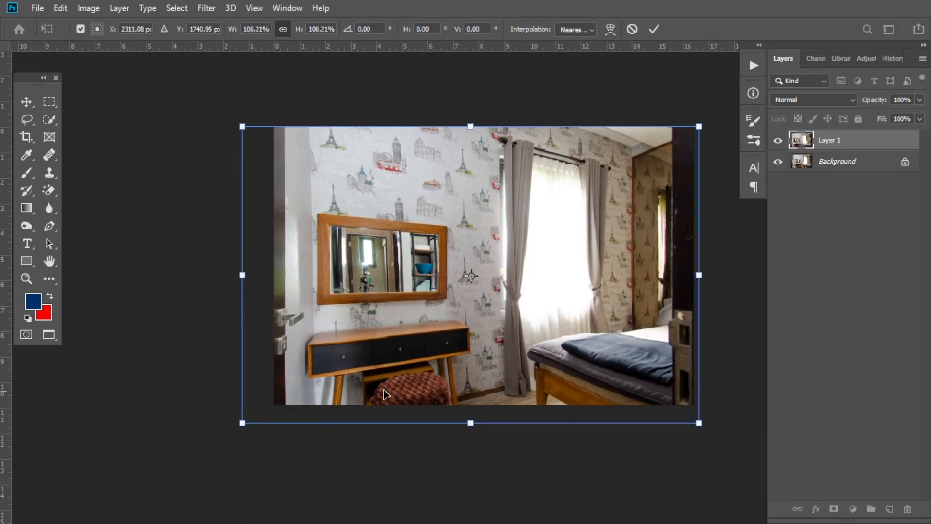
drag(698, 424, 715, 444)
key(Return)
key(m)
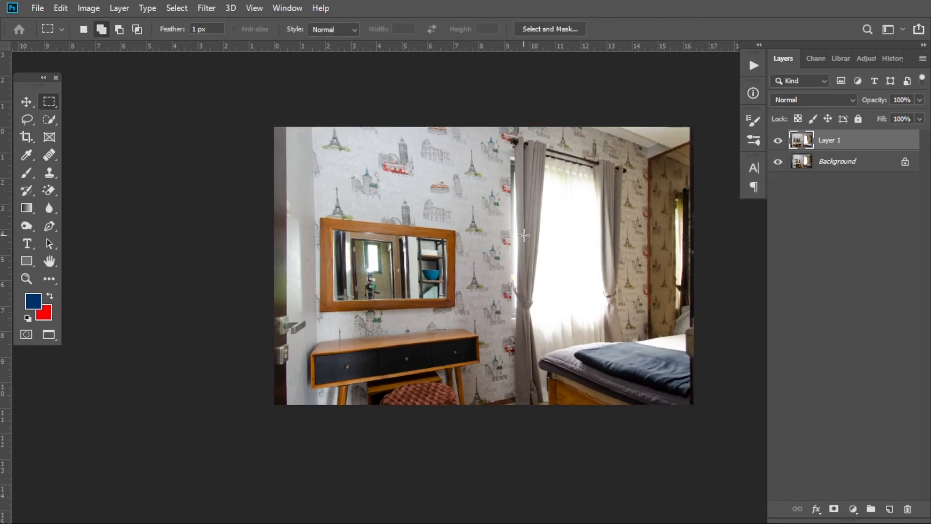
Show the guides again and move the vertical guide near the wardrobe onto the wardrobe's edge.
key(ctrl+semicolon)
scroll(523, 235, up, 5)
drag(656, 242, 416, 307)
drag(565, 316, 498, 339)
key(v)
scroll(487, 352, up, 4)
drag(489, 210, 475, 425)
drag(504, 364, 585, 372)
drag(358, 262, 505, 280)
drag(514, 467, 520, 220)
drag(526, 374, 465, 330)
scroll(536, 223, down, 1)
drag(489, 170, 463, 280)
drag(443, 357, 475, 250)
Warp Layer 1 up and toward the window above the curtain rod, and nudge the mirror's upper corner slightly toward the window.
key(ctrl+t)
right_click(416, 285)
click(456, 370)
drag(462, 172, 464, 219)
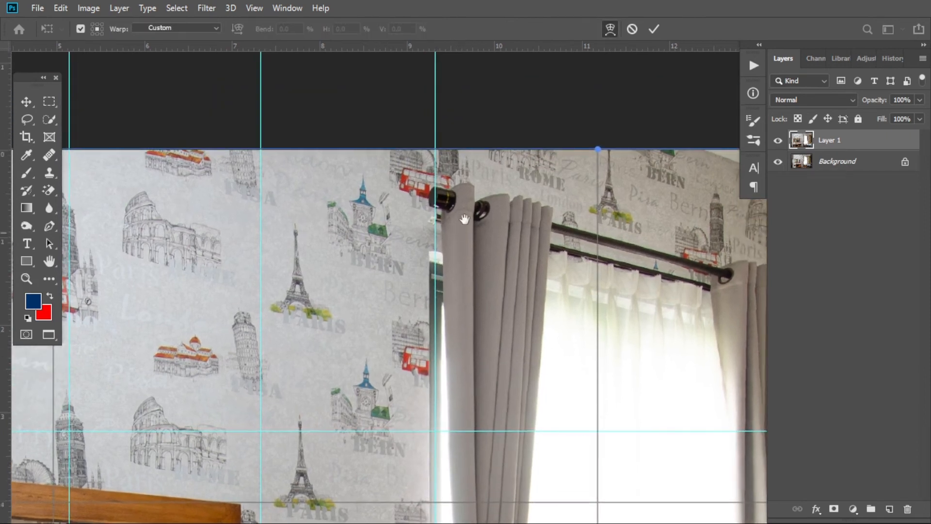
drag(554, 158, 562, 150)
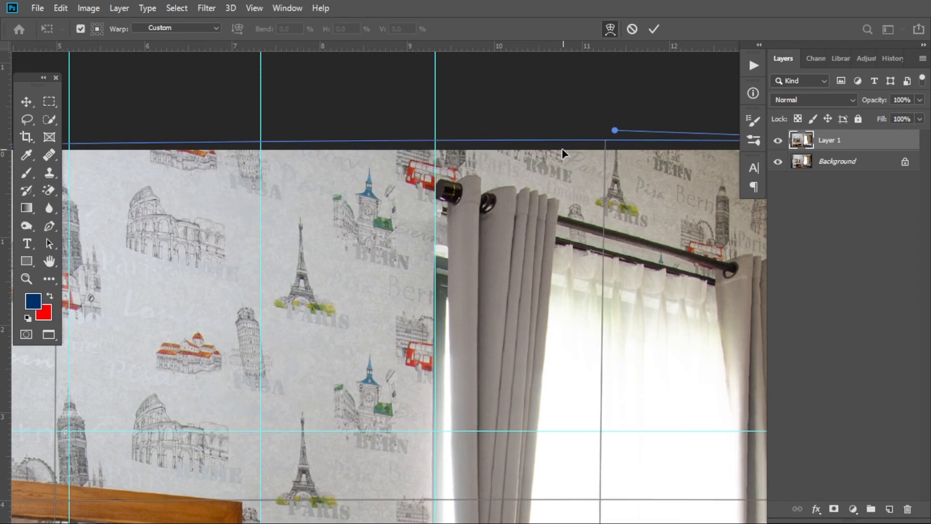
drag(531, 266, 527, 231)
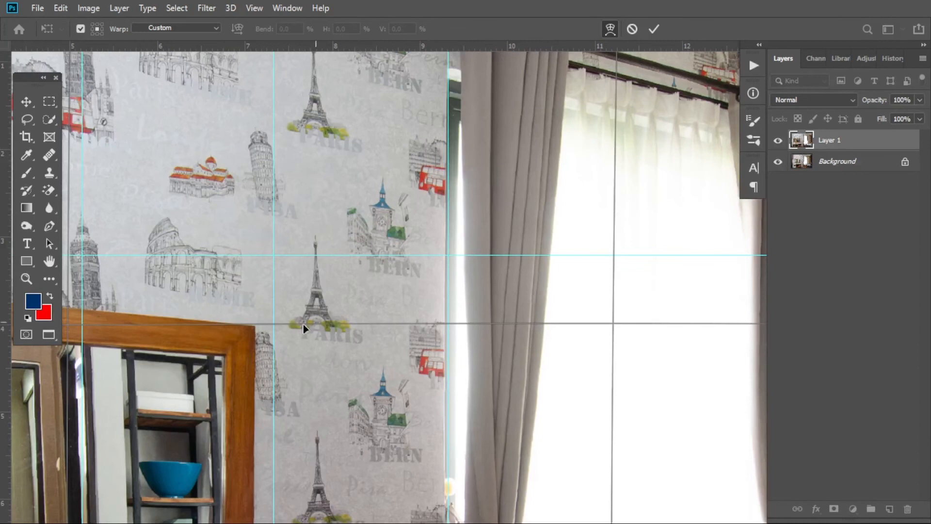
drag(275, 323, 278, 322)
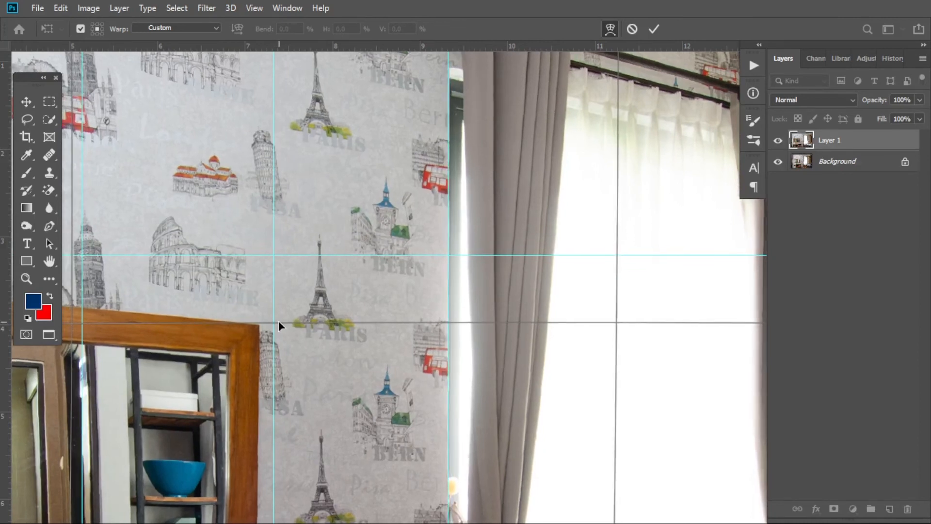
Nudge the warp between the mirror and the desk slightly down and away from the window, and apply it.
scroll(305, 317, down, 2)
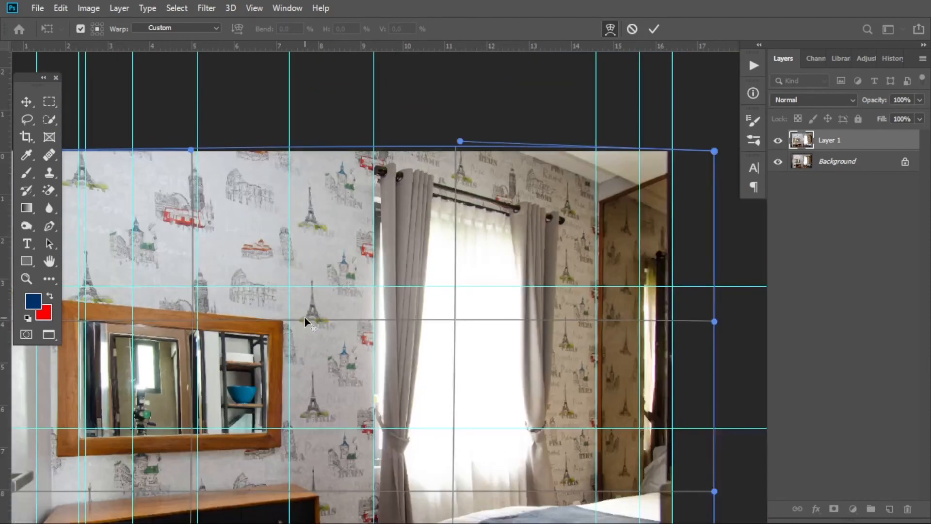
scroll(304, 316, up, 2)
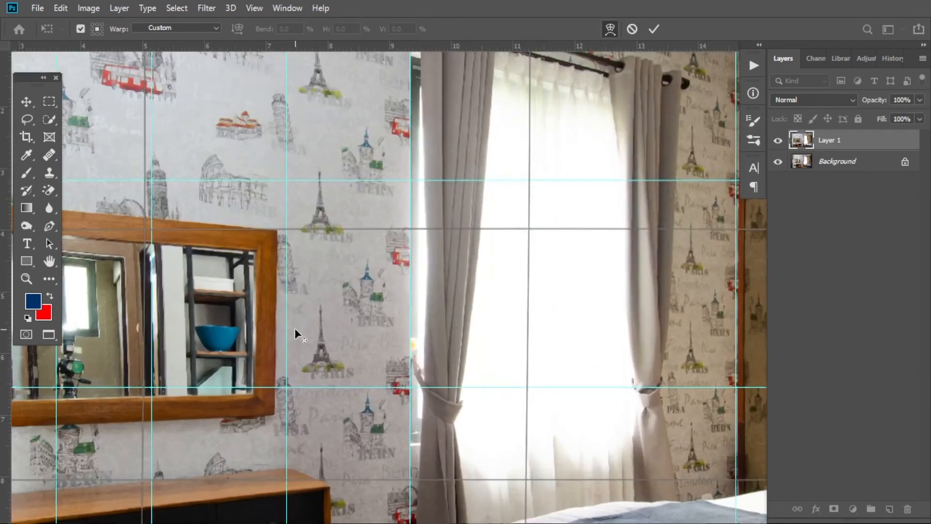
scroll(295, 328, up, 1)
drag(287, 402, 285, 279)
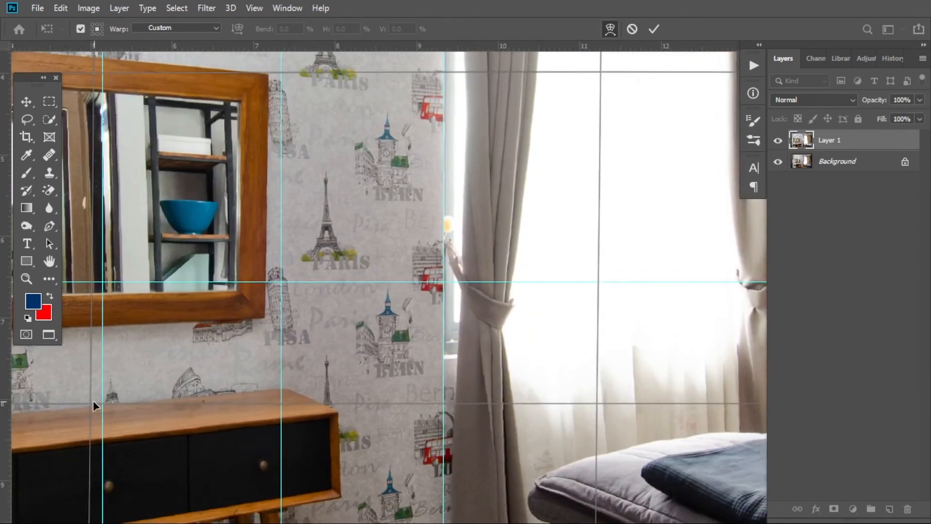
drag(93, 401, 88, 406)
scroll(181, 333, down, 2)
drag(227, 333, 393, 335)
drag(264, 307, 324, 312)
scroll(324, 313, up, 5)
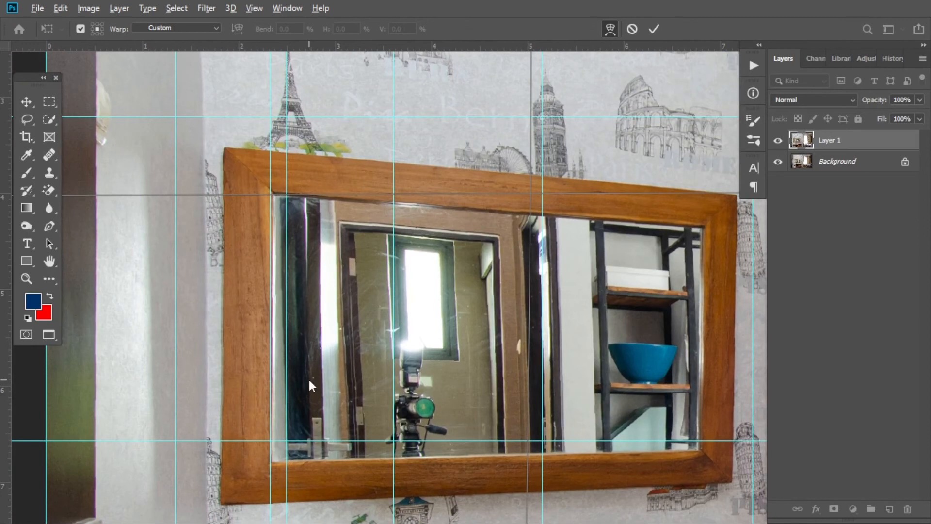
scroll(309, 382, down, 4)
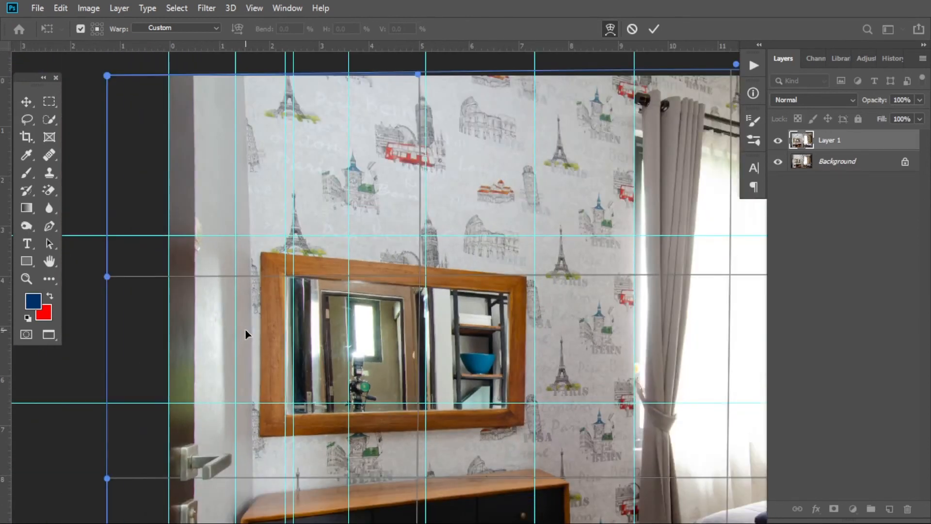
key(Return)
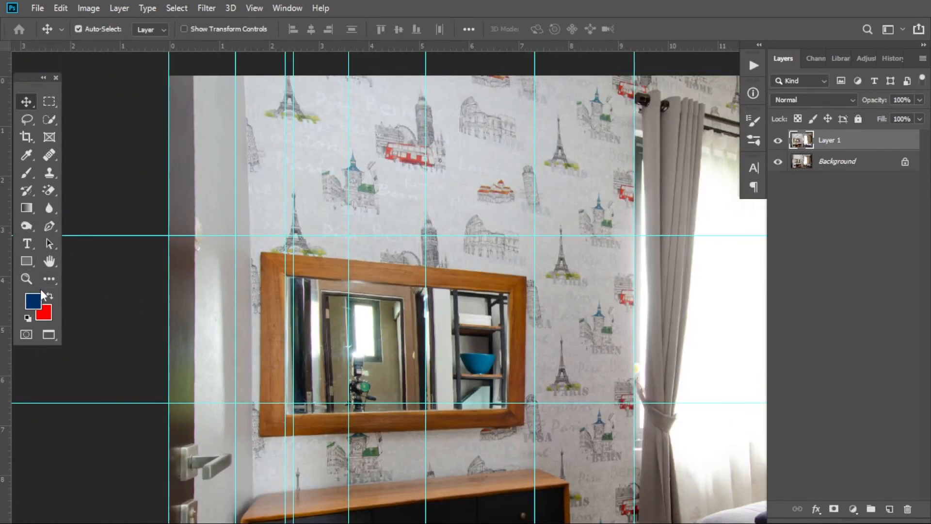
Move the vertical guide beside the door onto the wallpaper's edge next to the mirror.
drag(235, 304, 253, 305)
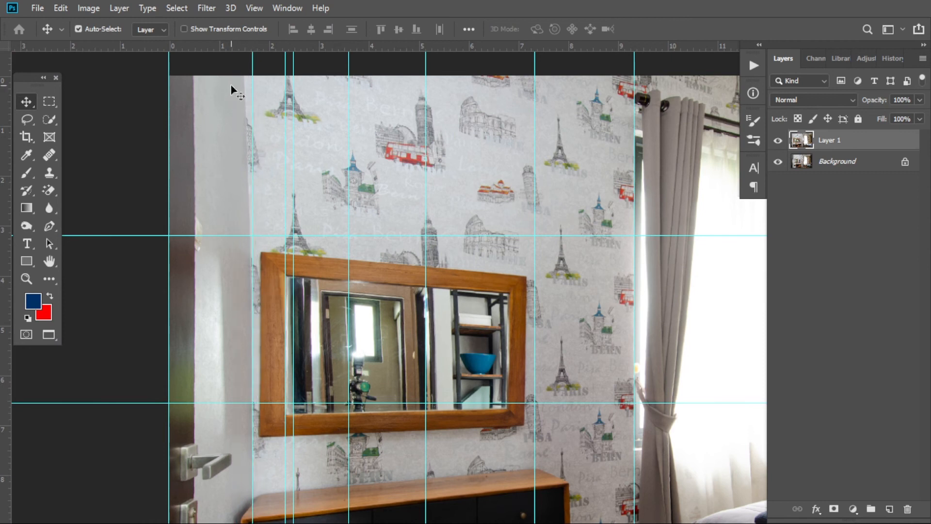
scroll(254, 111, up, 1)
scroll(233, 97, down, 3)
Warp Layer 1's upper door-side corner upward and shift the wallpaper's upper edge toward the window onto the guide, and apply the warp.
key(ctrl+t)
scroll(254, 203, up, 2)
drag(254, 204, 270, 271)
right_click(249, 206)
click(239, 251)
right_click(239, 243)
click(271, 327)
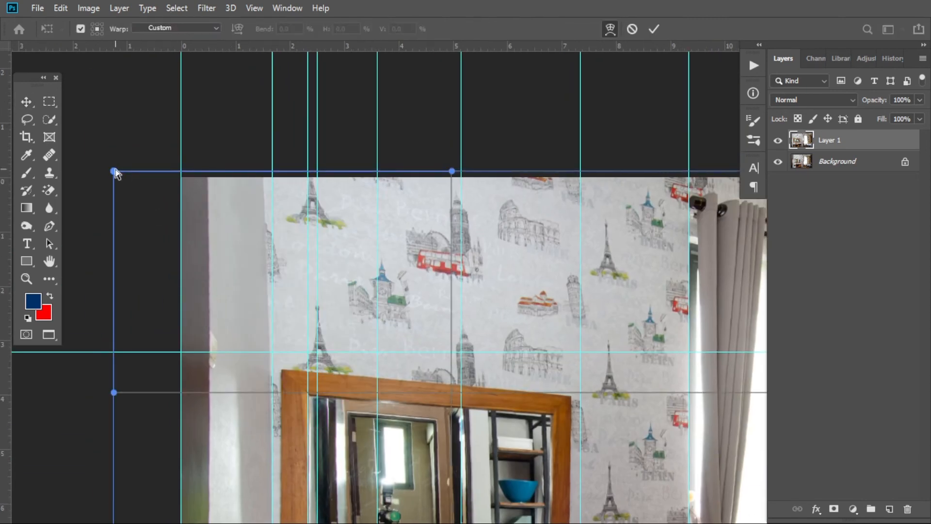
mouse_move(114, 170)
mouse_down()
mouse_move(121, 162)
mouse_move(112, 160)
mouse_up()
mouse_move(270, 189)
mouse_down()
mouse_move(295, 190)
mouse_move(290, 180)
mouse_move(299, 177)
mouse_move(281, 182)
mouse_up()
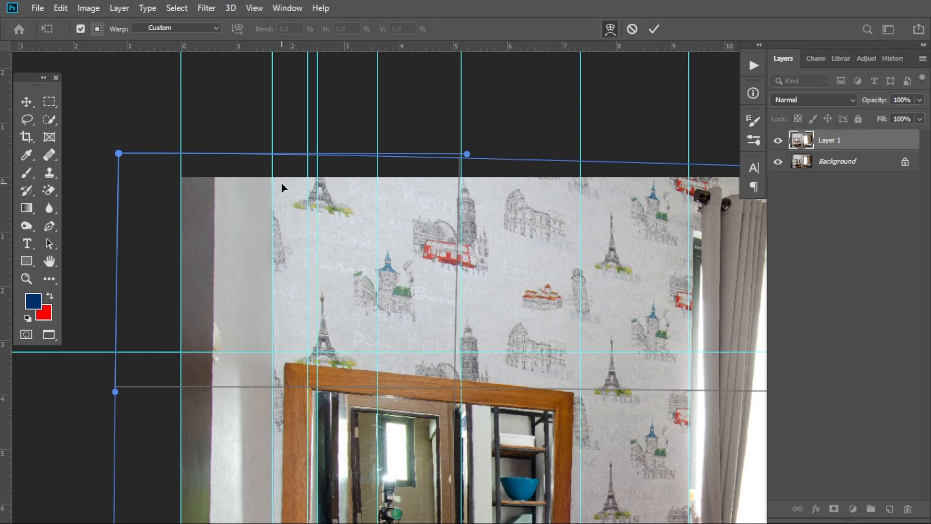
key(Return)
Move the vertical guide from the wallpaper's edge onto the dark door's edge.
scroll(337, 274, down, 2)
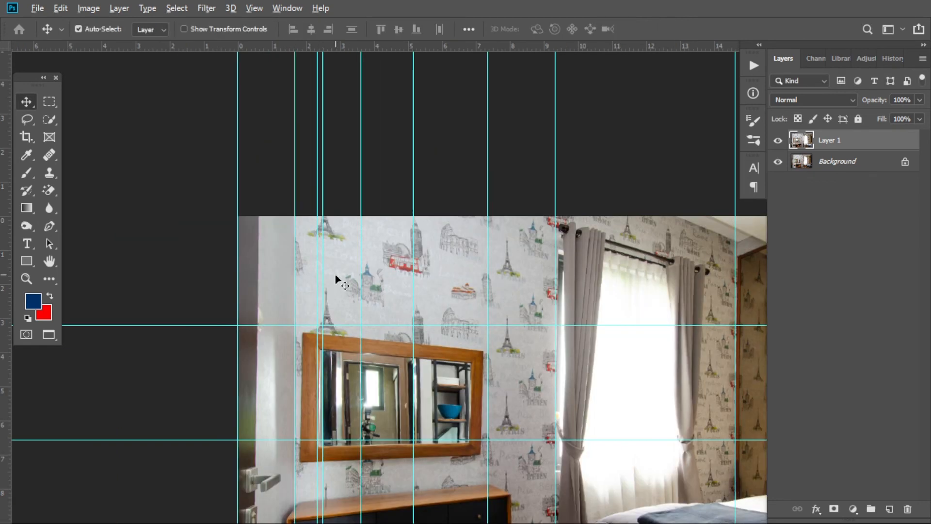
scroll(337, 275, down, 2)
scroll(341, 286, up, 2)
drag(339, 290, 337, 225)
drag(303, 258, 265, 252)
Warp Layer 1's upper door-side corner slightly outward and nudge the upper edge's handle above the mirror slightly toward the window.
scroll(261, 232, up, 2)
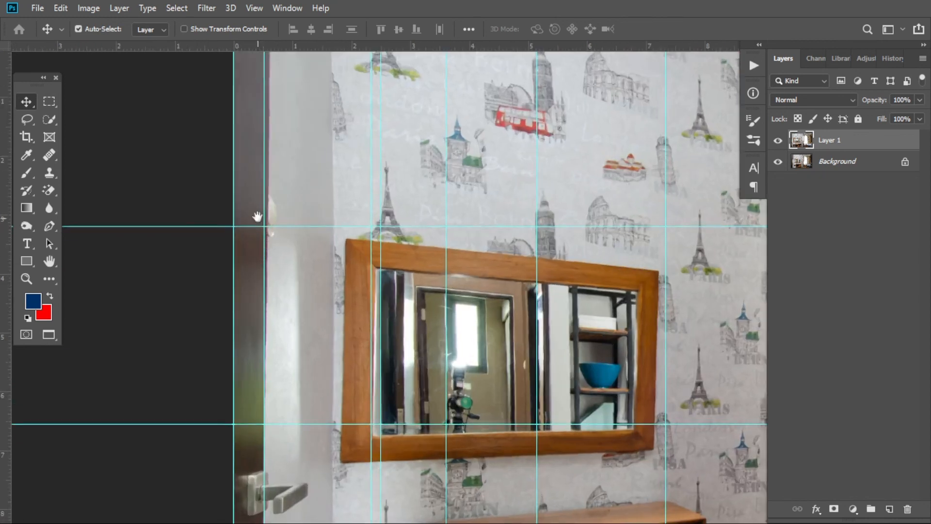
drag(258, 216, 265, 325)
right_click(297, 232)
click(353, 199)
key(ctrl+t)
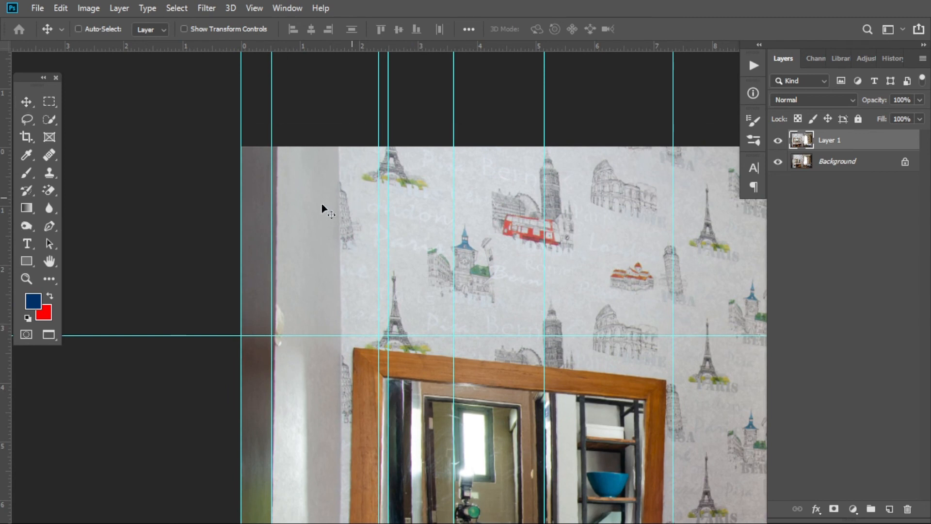
key(ctrl+t)
right_click(306, 204)
click(325, 290)
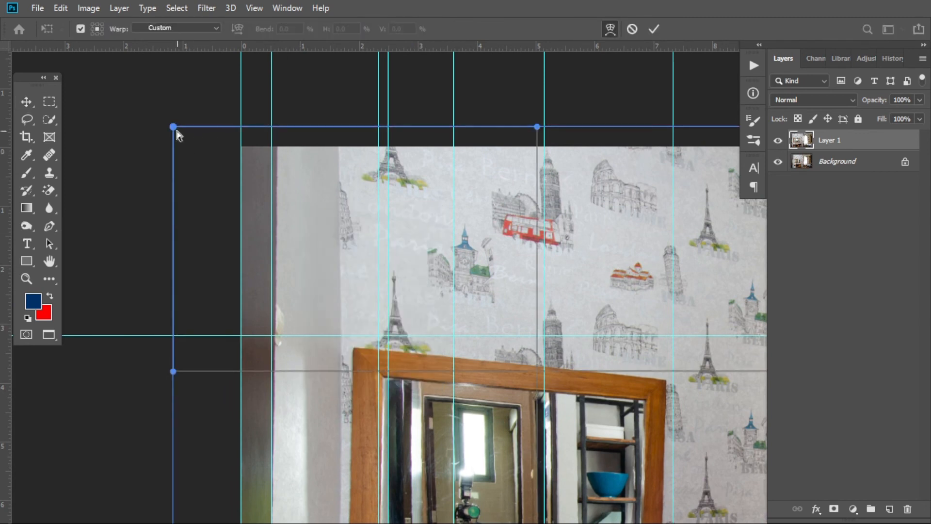
drag(173, 127, 169, 122)
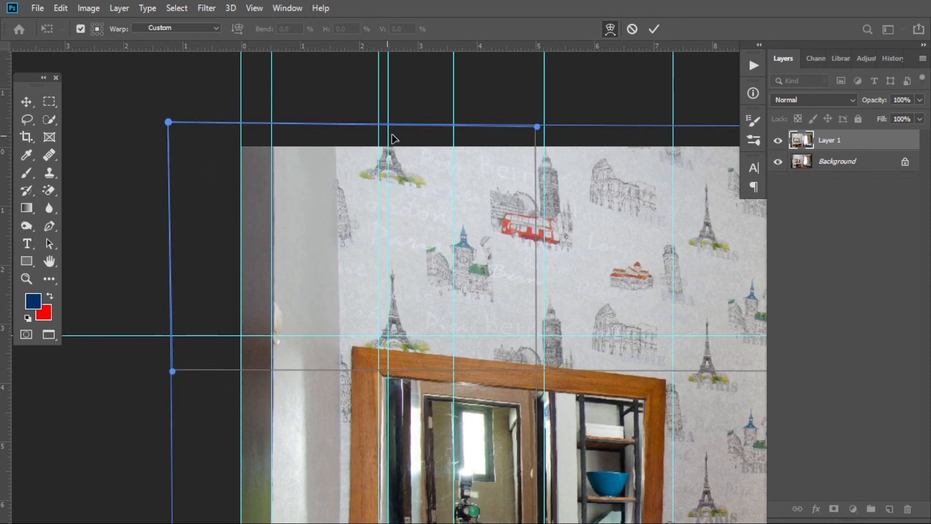
drag(538, 124, 543, 123)
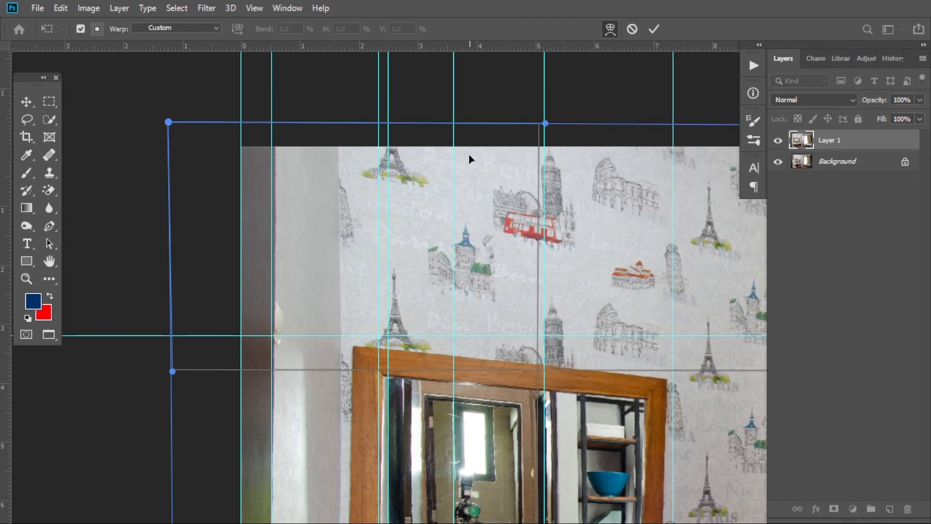
Apply the warp and hide the guides to view the whole corrected photo.
key(Return)
key(ctrl+minus)
key(ctrl+minus)
key(ctrl+minus)
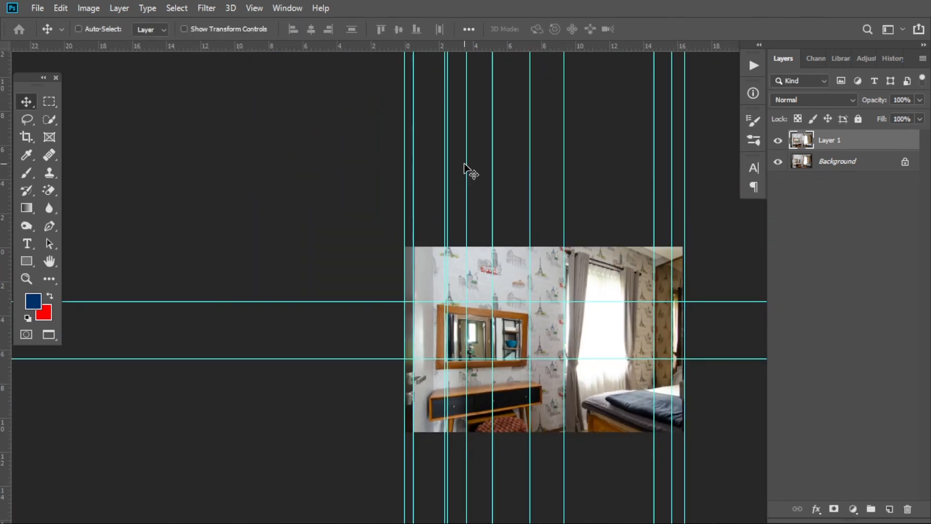
key(ctrl+semicolon)
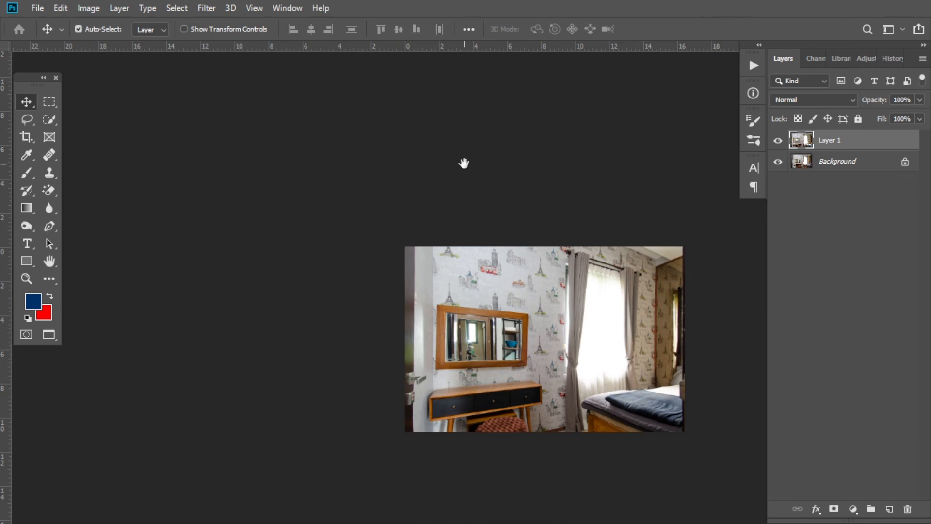
drag(648, 386, 519, 326)
scroll(407, 277, up, 6)
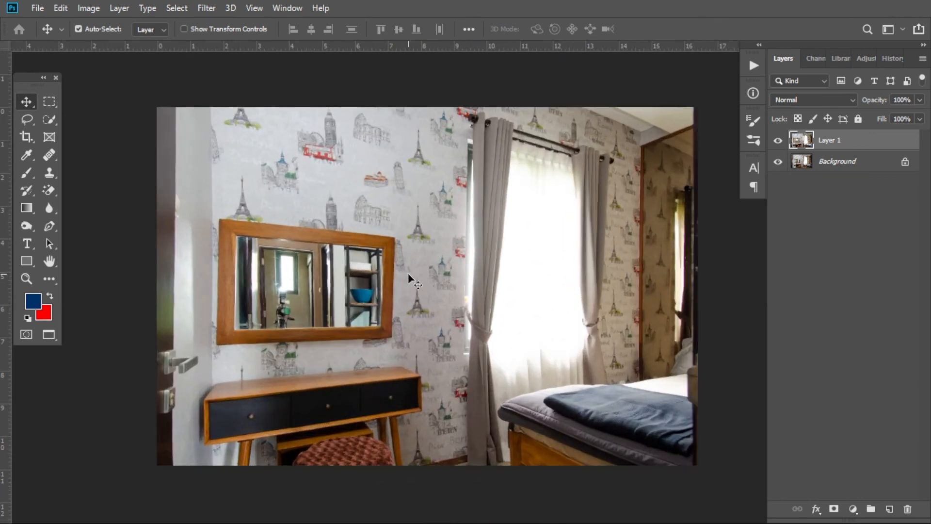